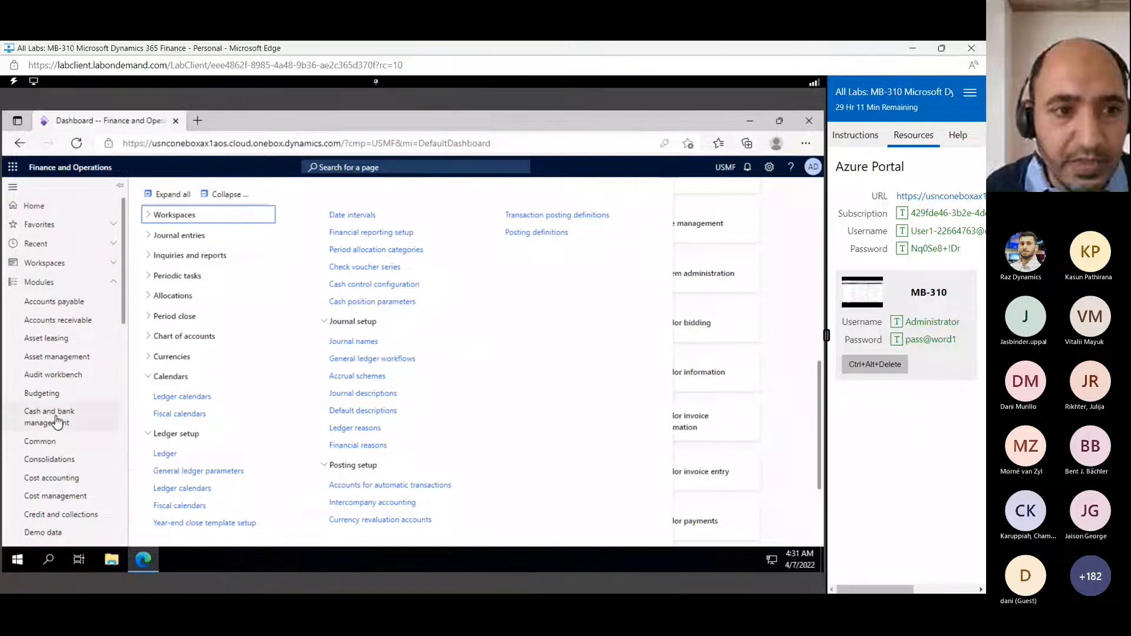
Open Year end close under General ledger's period close and select the US companies group, checking its fiscal calendar.
scroll(53, 417, down, 5)
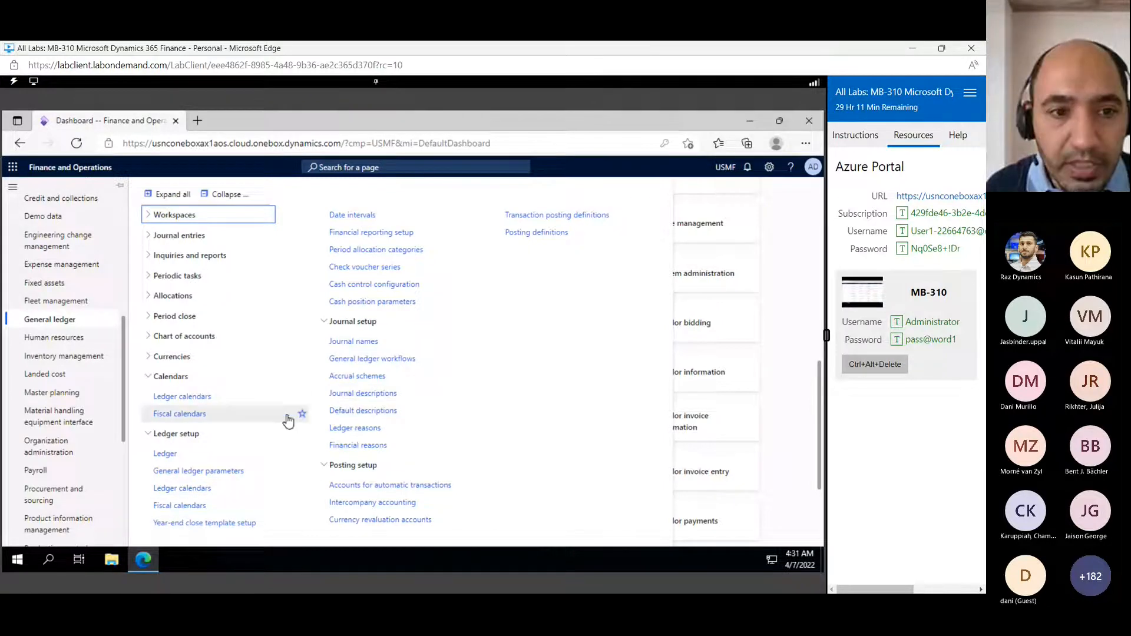
click(148, 319)
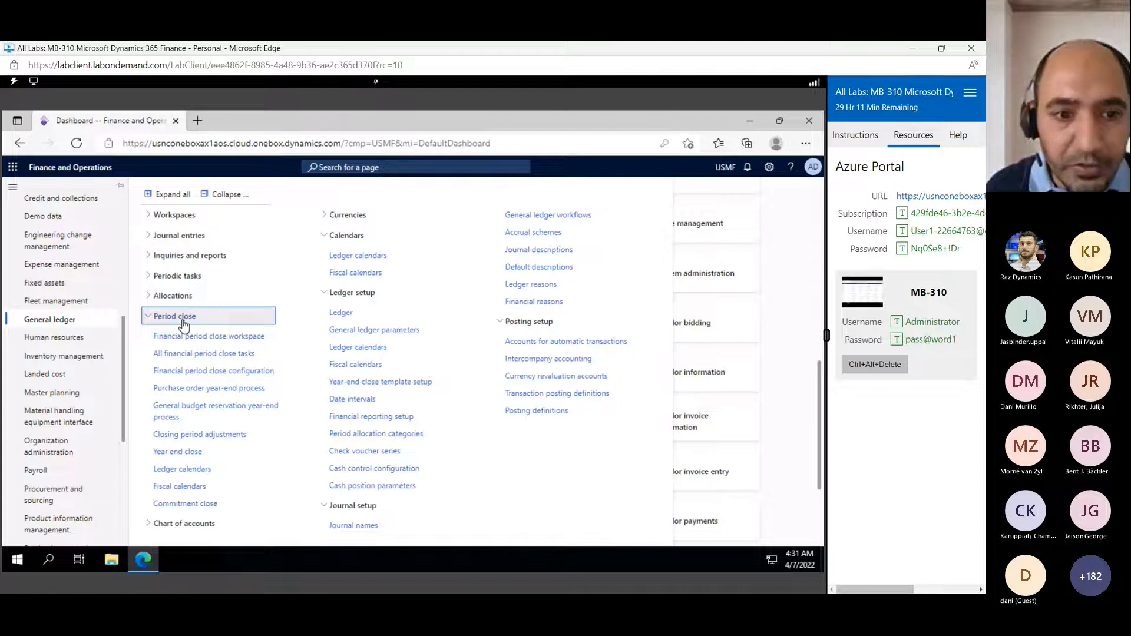
click(178, 453)
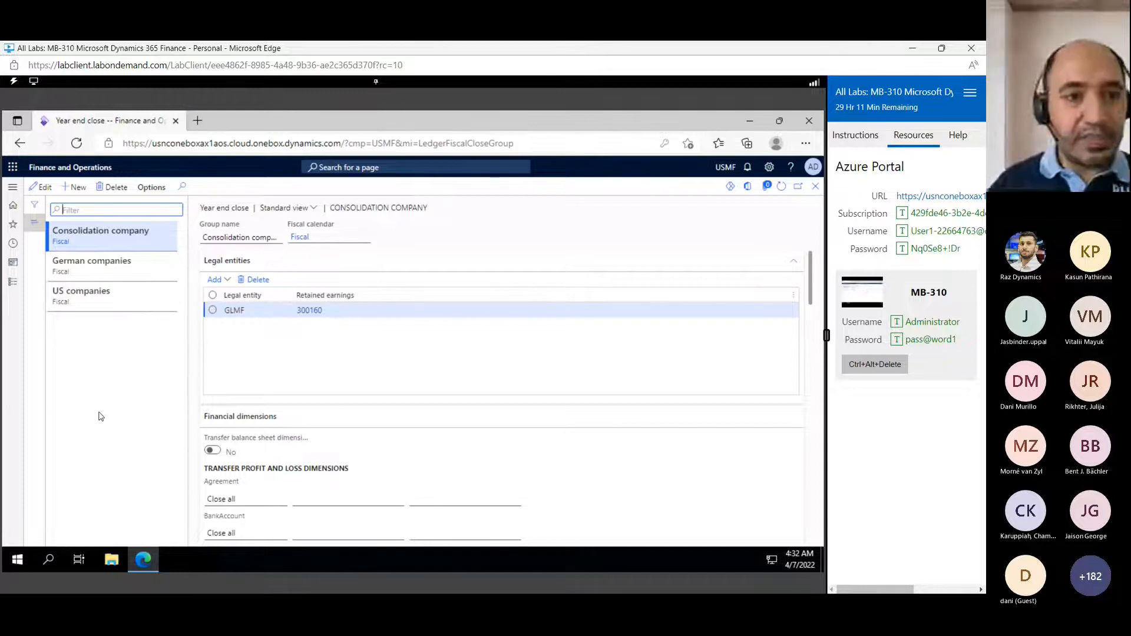
click(110, 288)
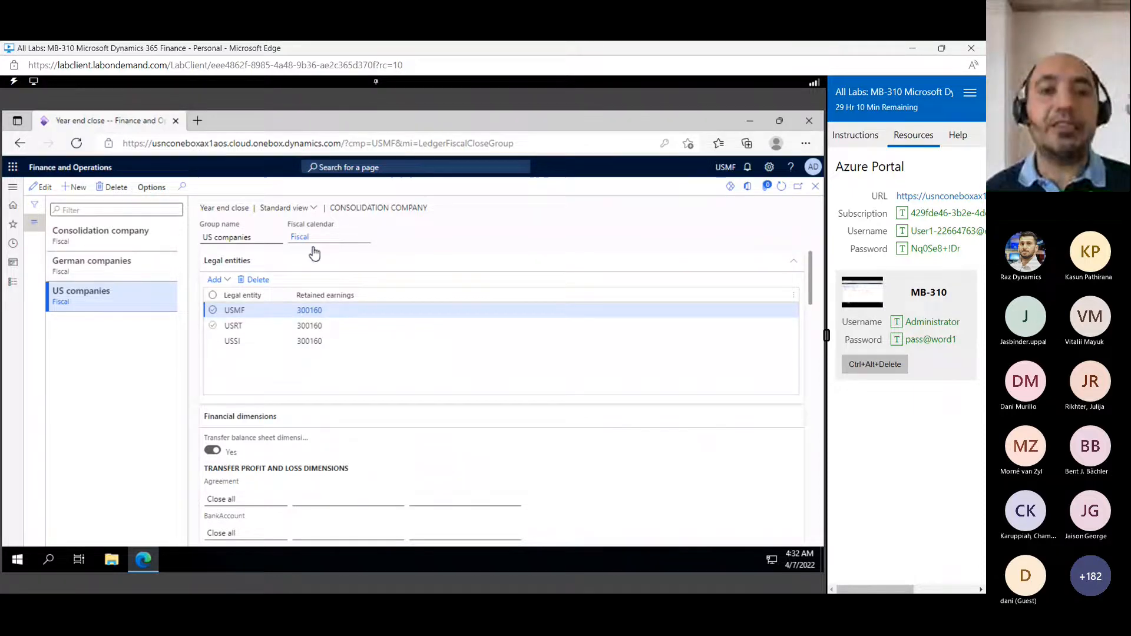
mouse_move(308, 238)
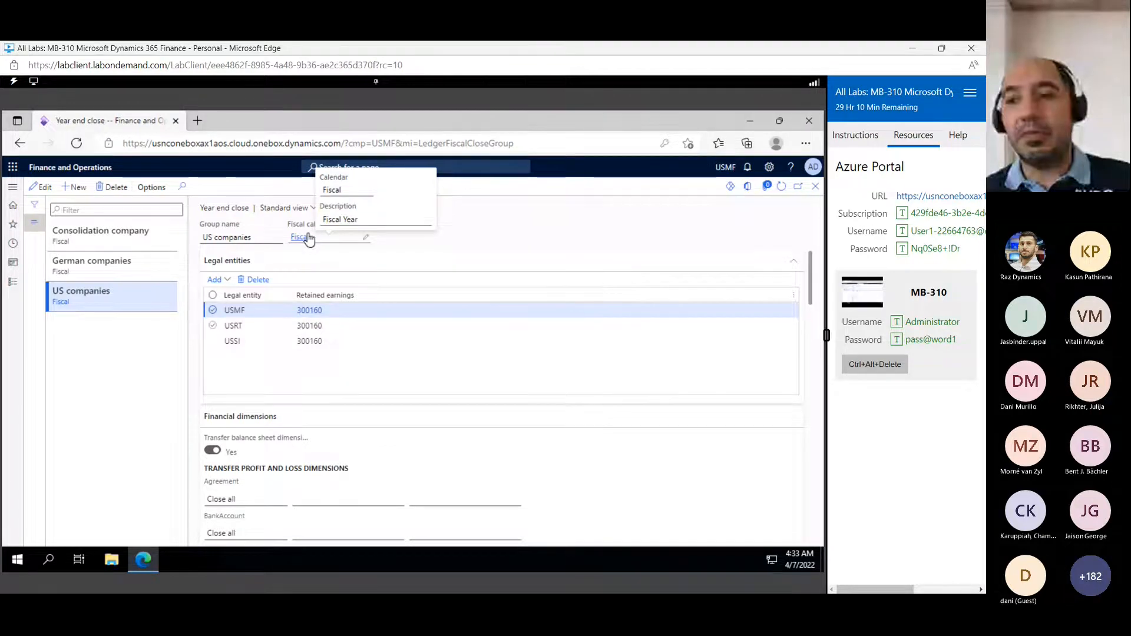
click(225, 285)
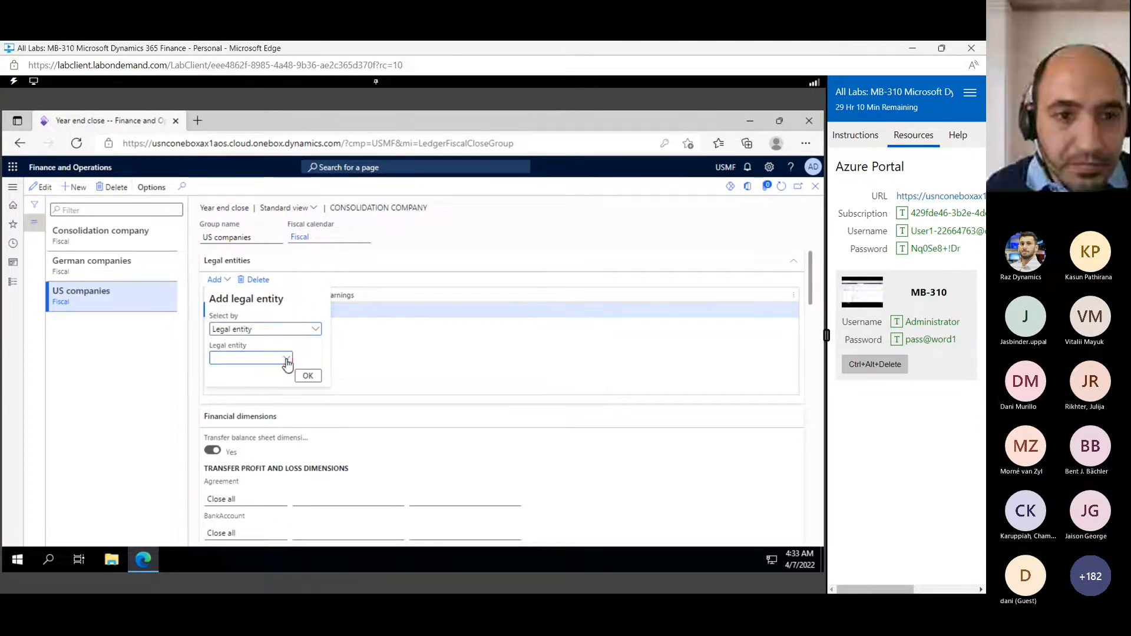
click(267, 357)
scroll(284, 421, down, 10)
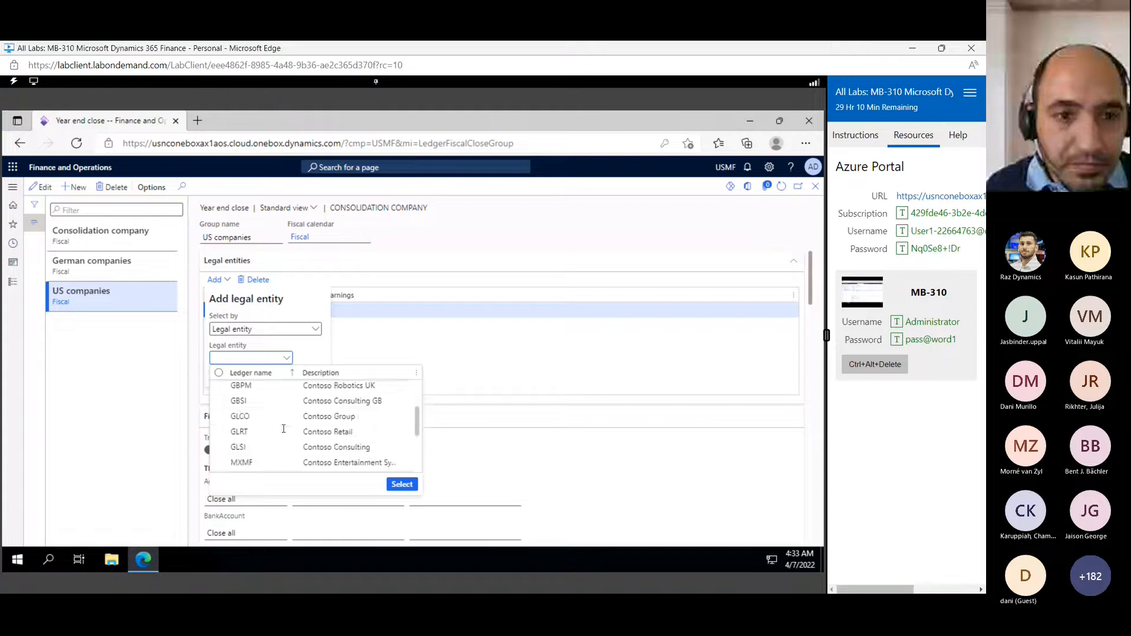
click(423, 248)
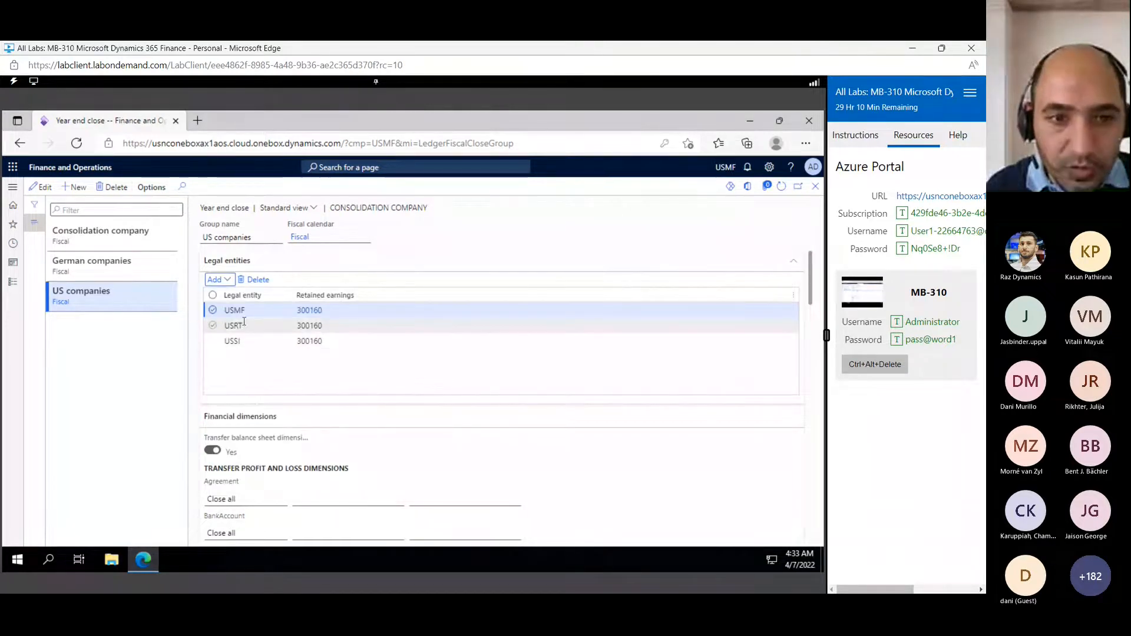
click(216, 280)
click(286, 358)
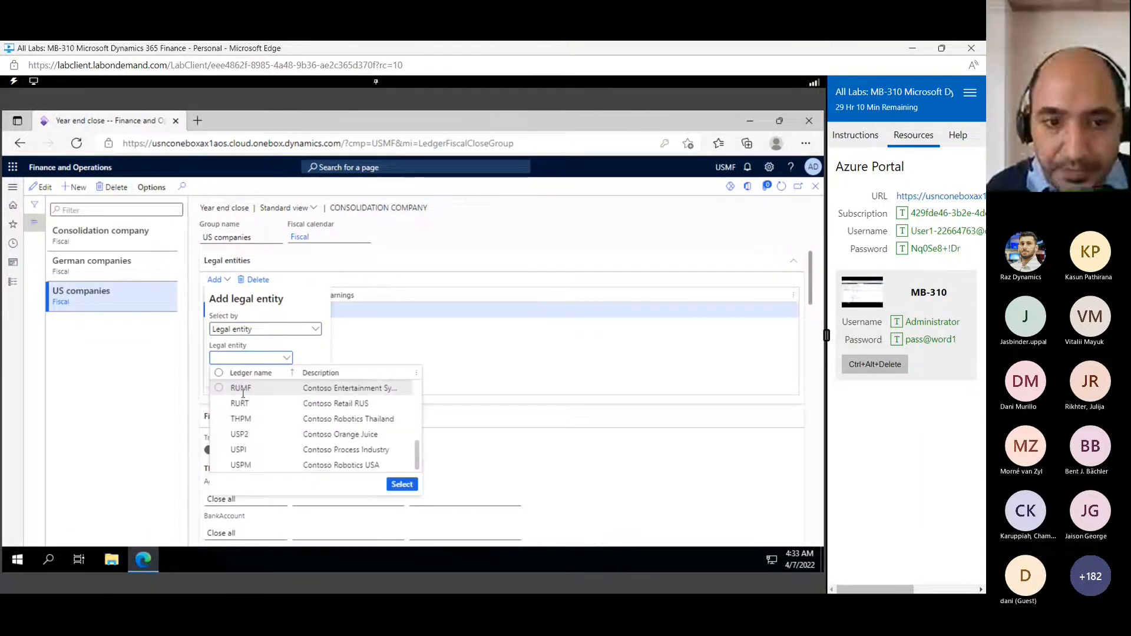
scroll(243, 393, up, 5)
click(314, 329)
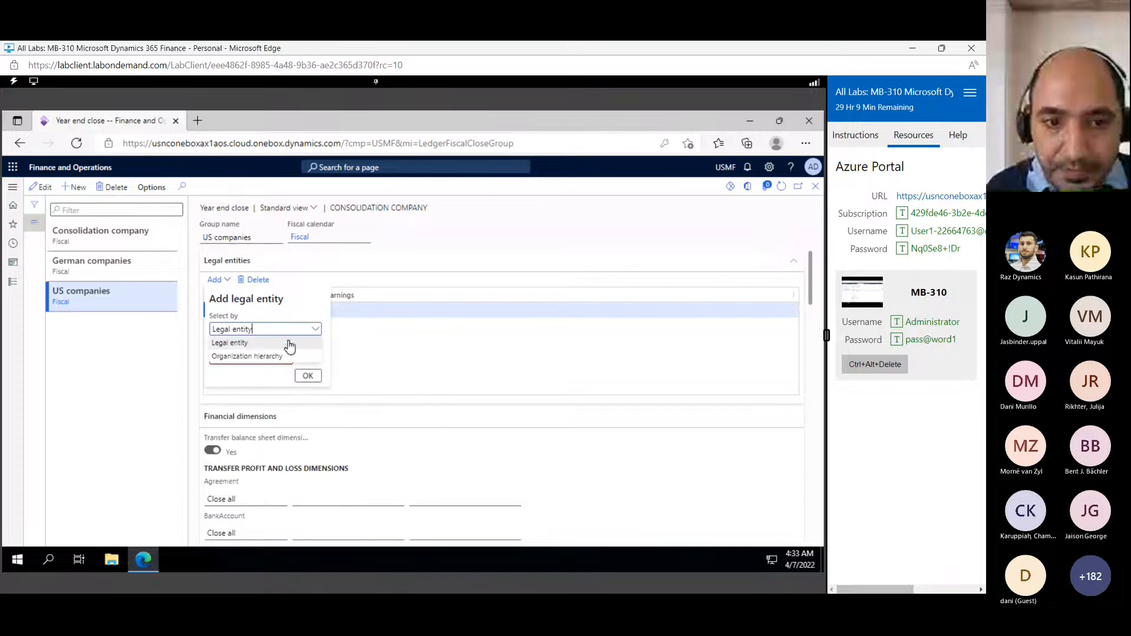
click(447, 253)
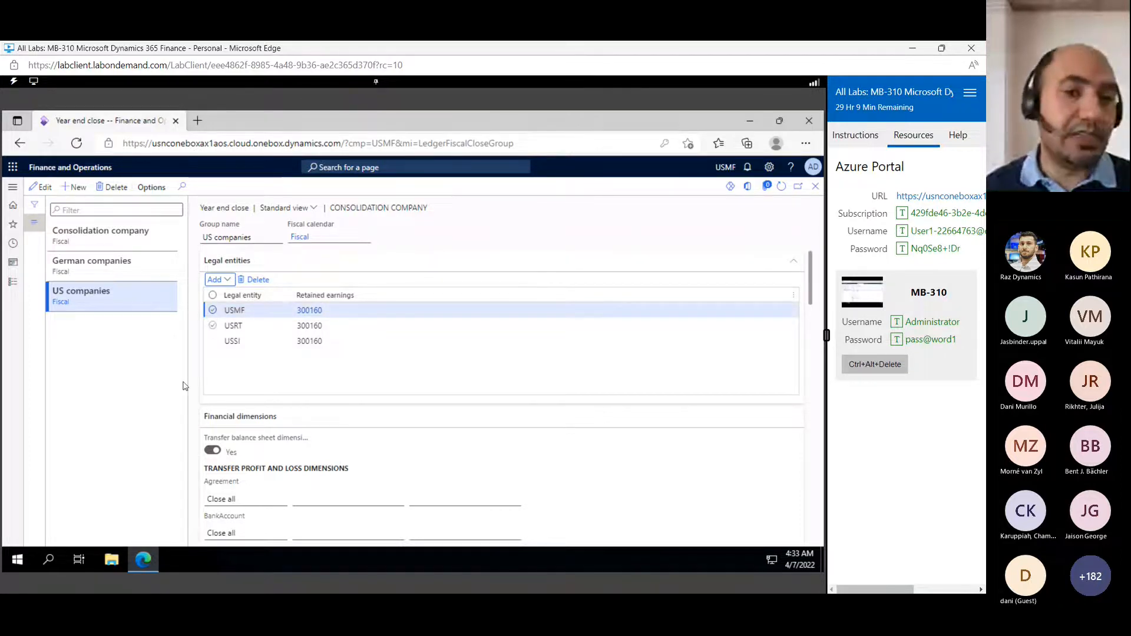
Select the USRT legal entity in the US companies group to view its financial dimension settings.
click(212, 310)
click(212, 326)
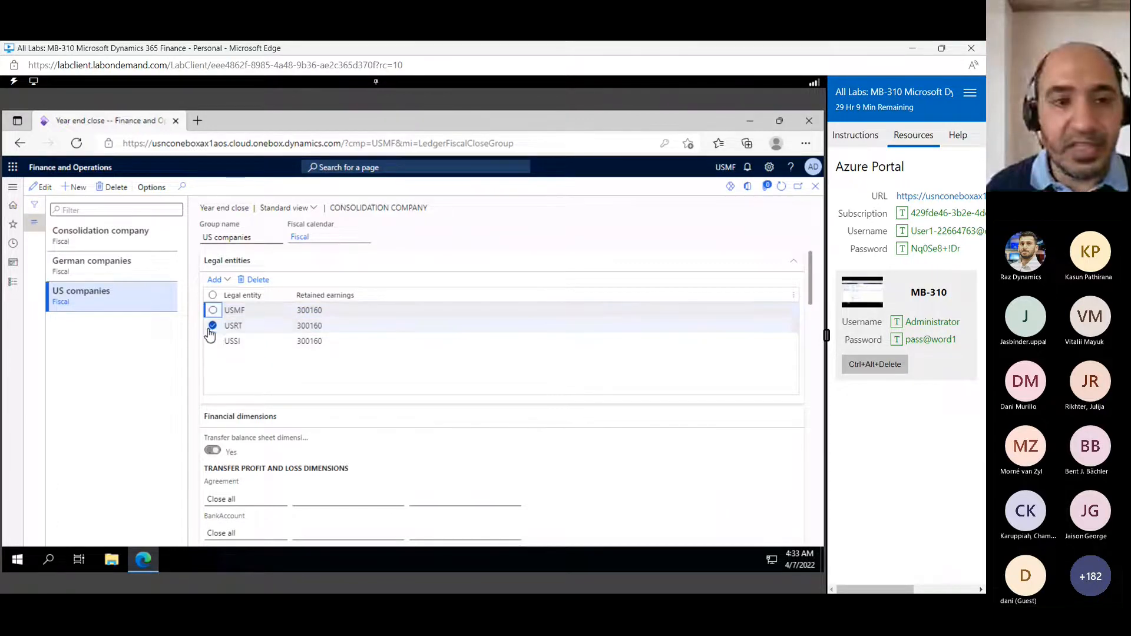
click(213, 326)
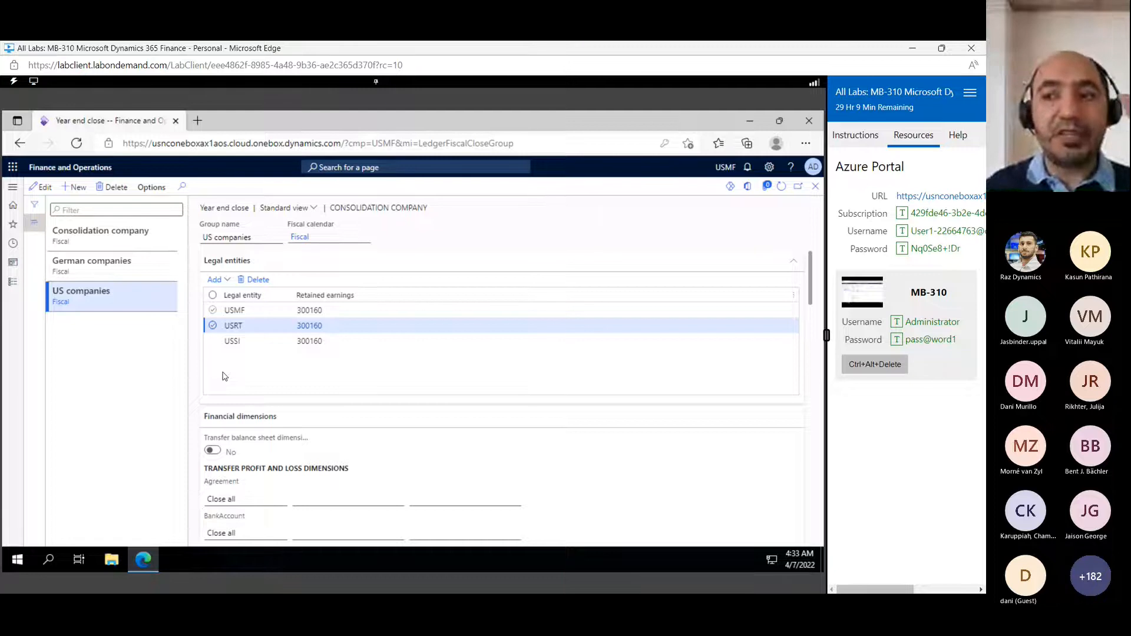
Add legal entities to the US companies group by organization hierarchy, using Contoso Holdings.
click(215, 280)
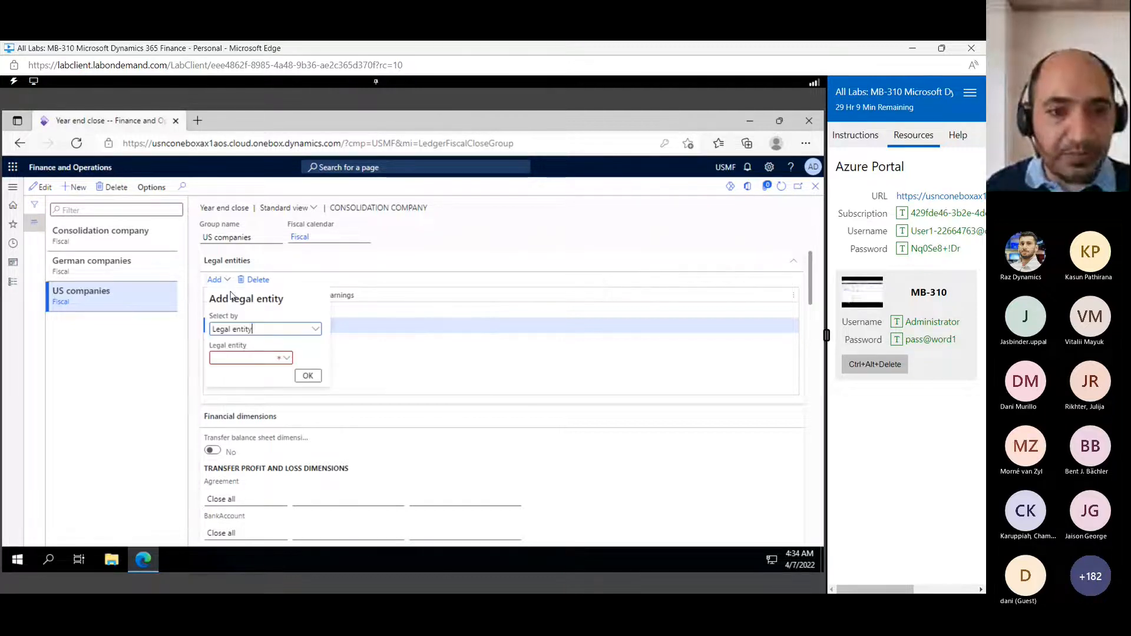
click(316, 329)
click(270, 357)
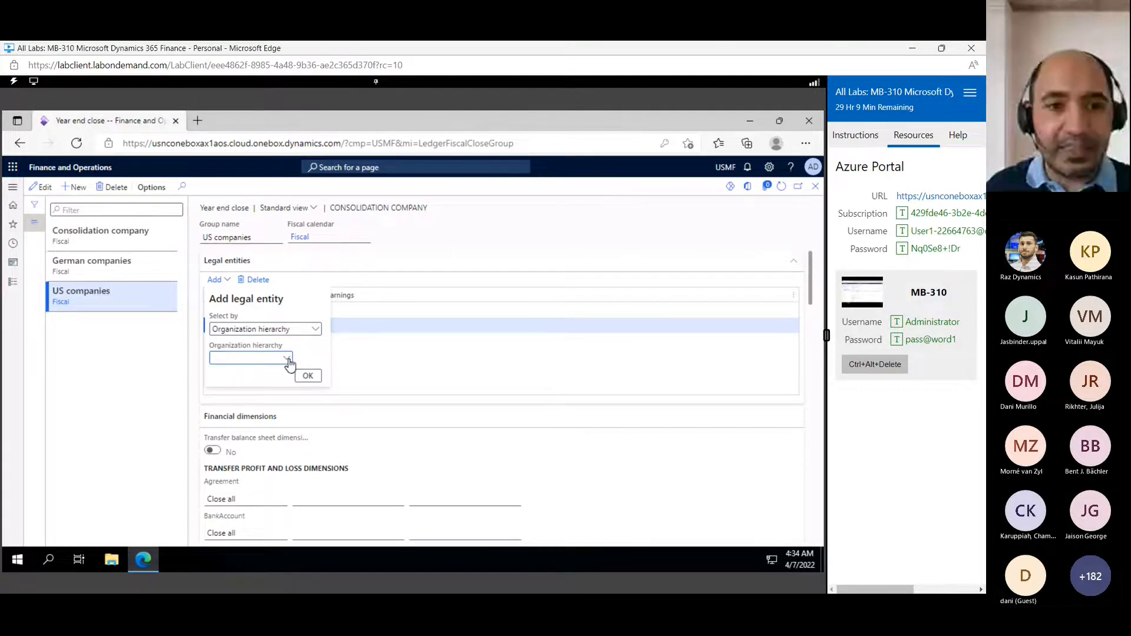
click(287, 358)
scroll(257, 431, down, 2)
scroll(257, 431, up, 2)
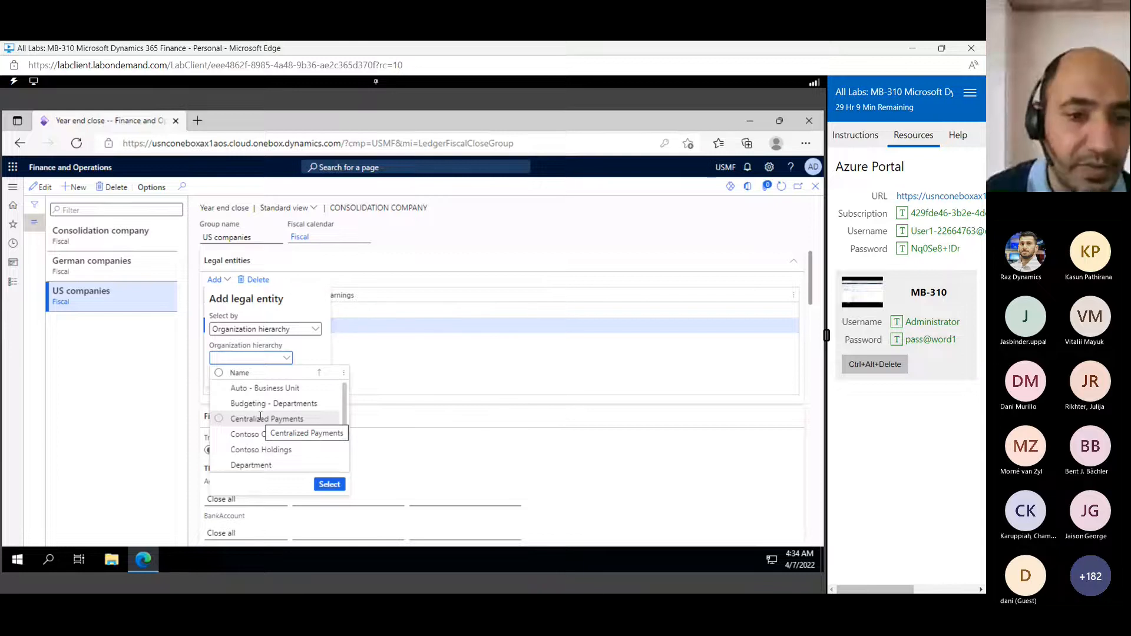
click(254, 450)
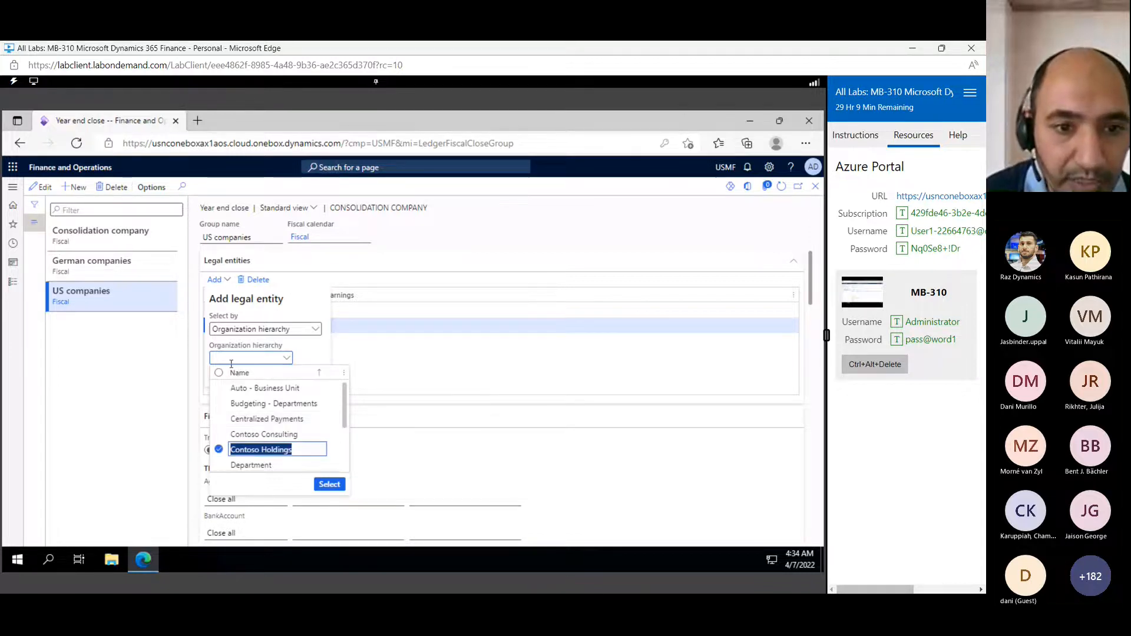
key(Return)
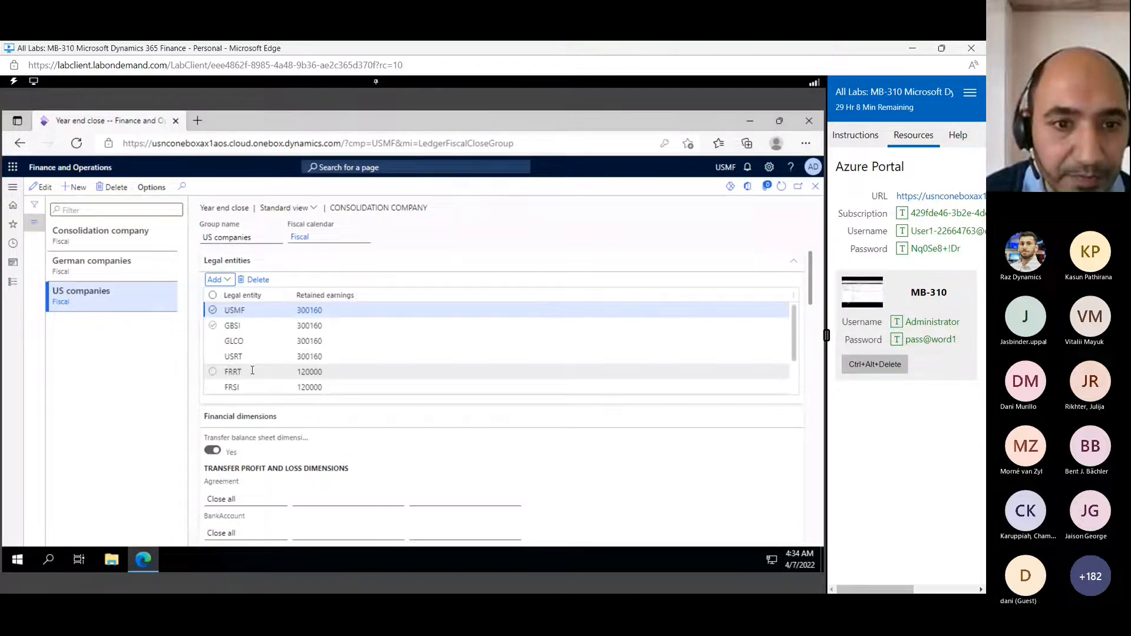
Review the legal entities in the US companies group and their retained earnings accounts.
scroll(276, 340, down, 1)
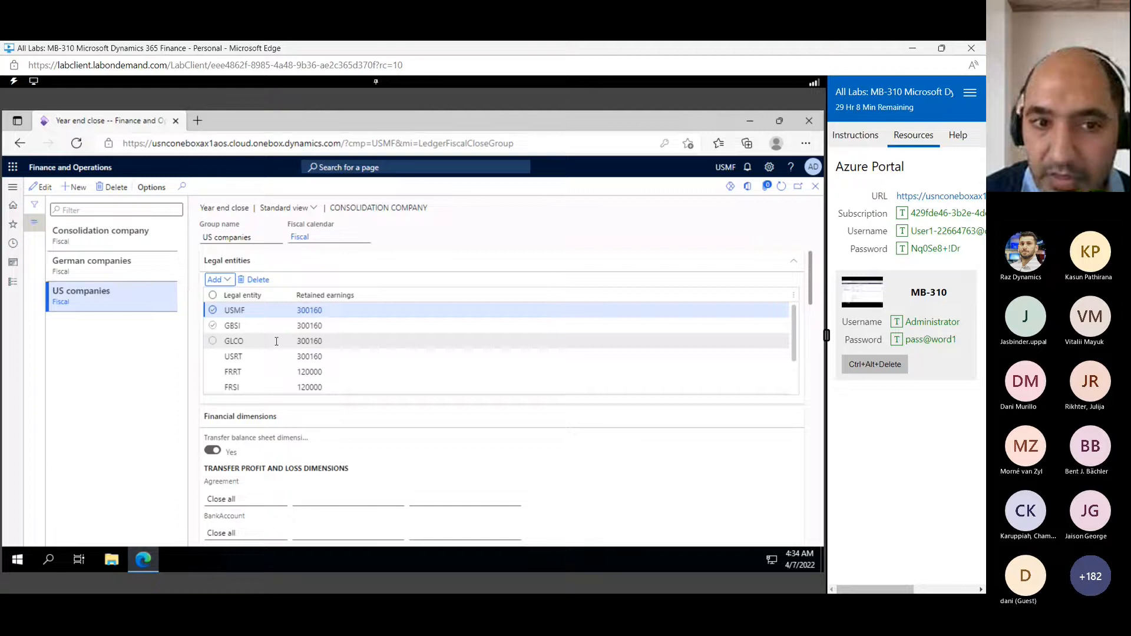
scroll(256, 342, up, 1)
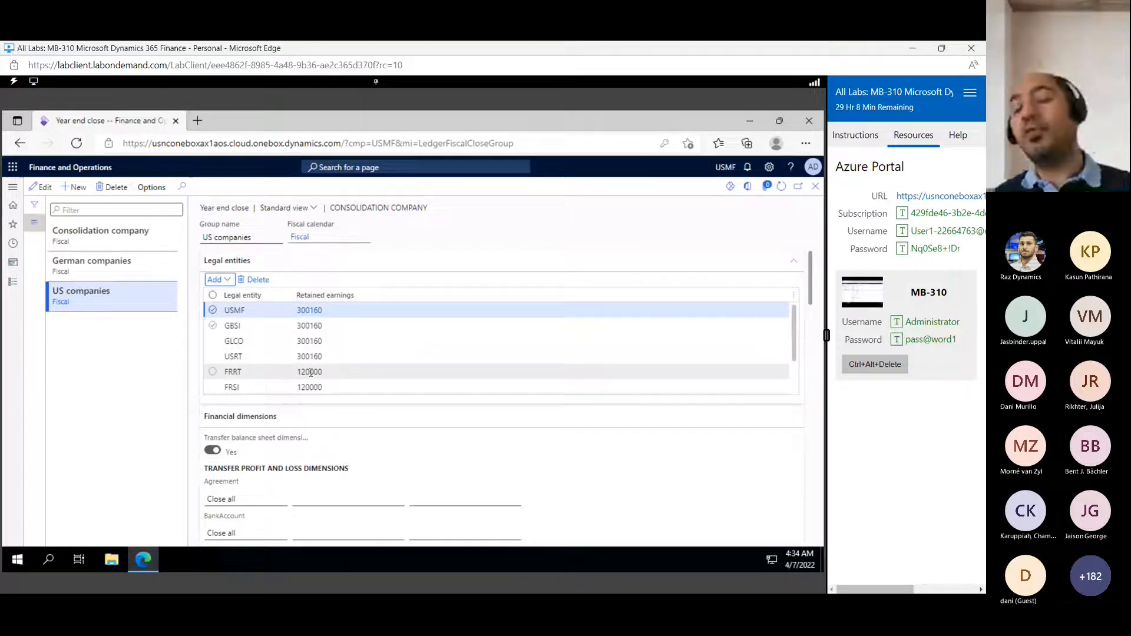
mouse_move(310, 372)
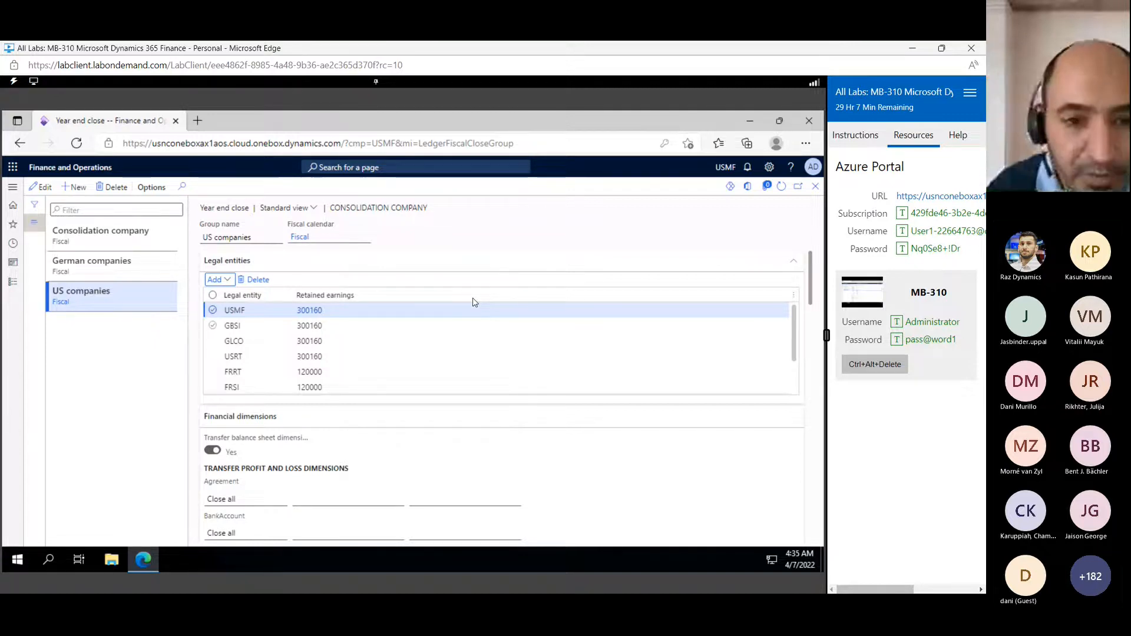
scroll(334, 350, down, 2)
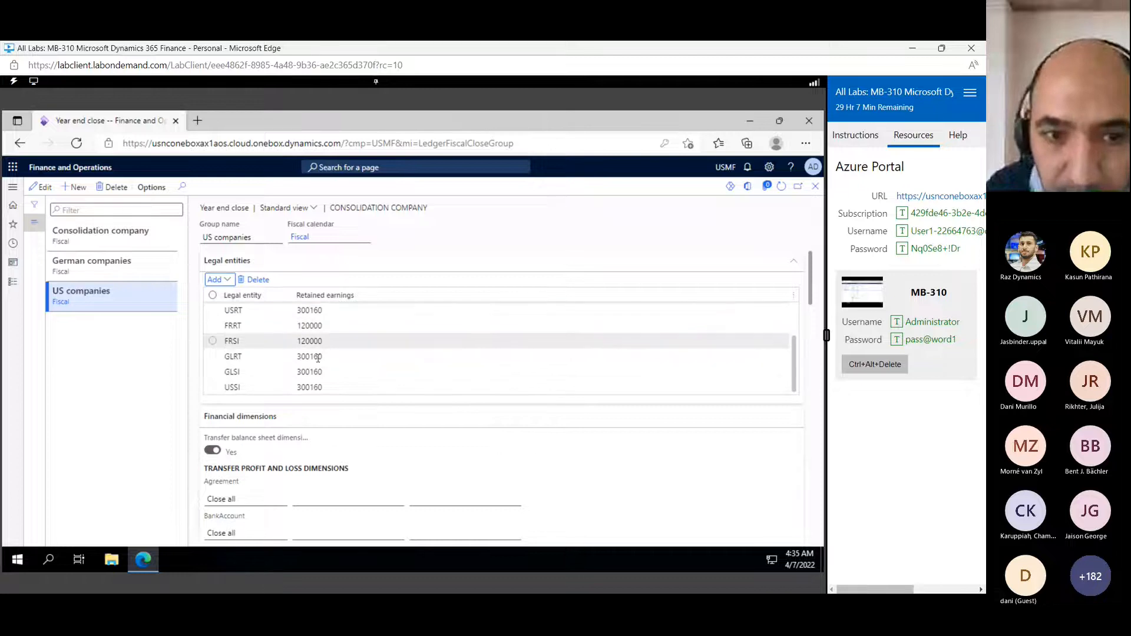
scroll(286, 348, up, 2)
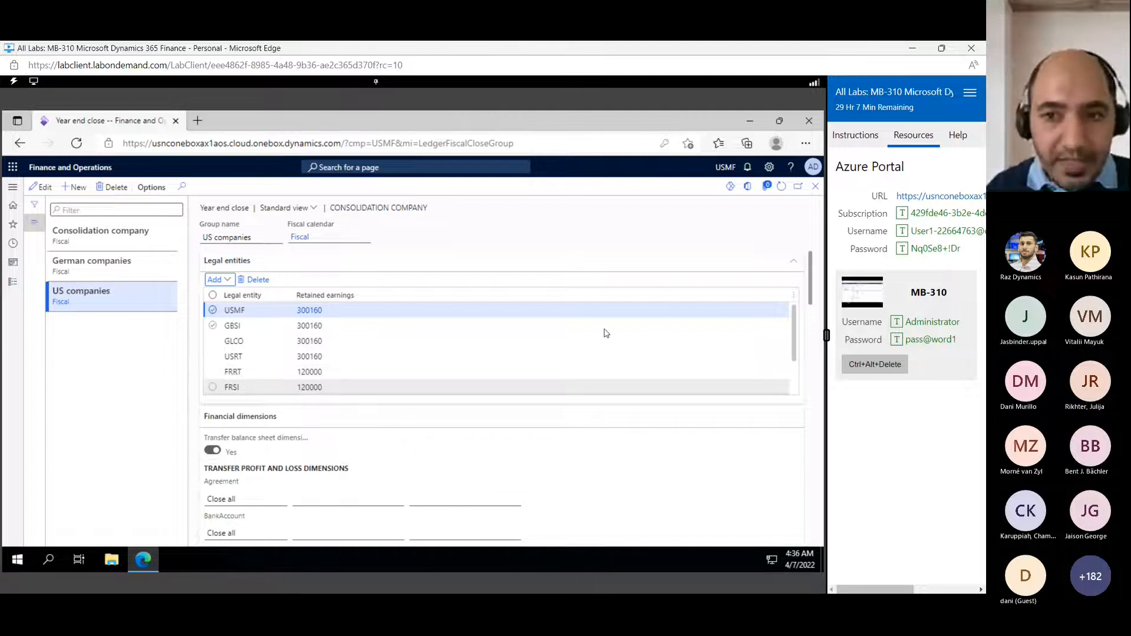
Check the balance sheet dimension transfer setting for the GBSI, GLCO and USRT legal entities.
drag(810, 294, 814, 324)
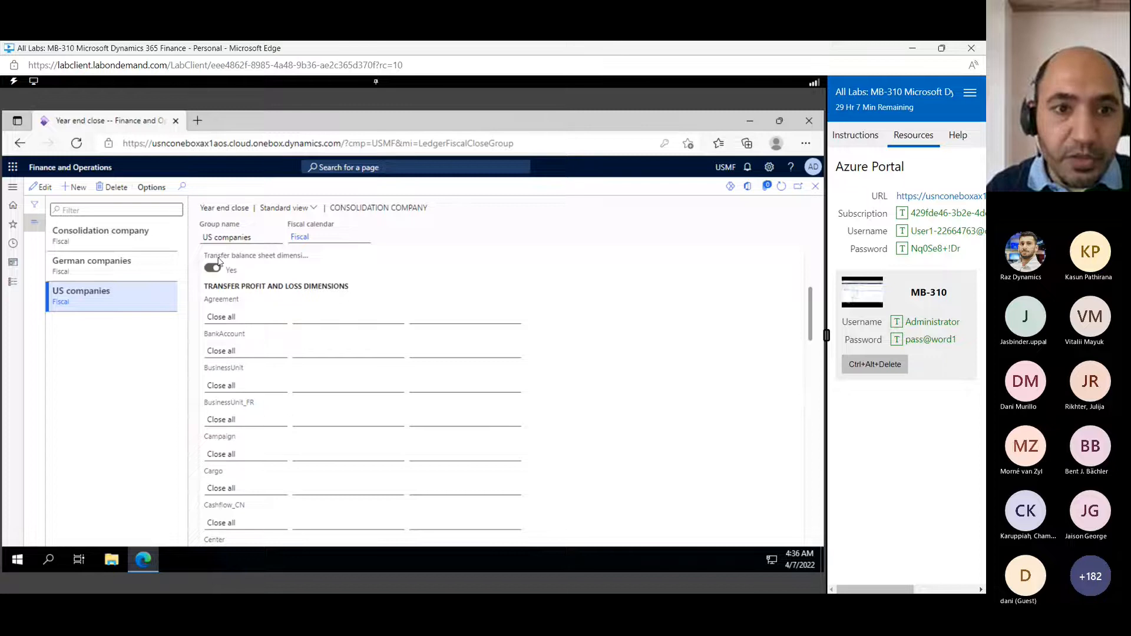
scroll(218, 261, up, 3)
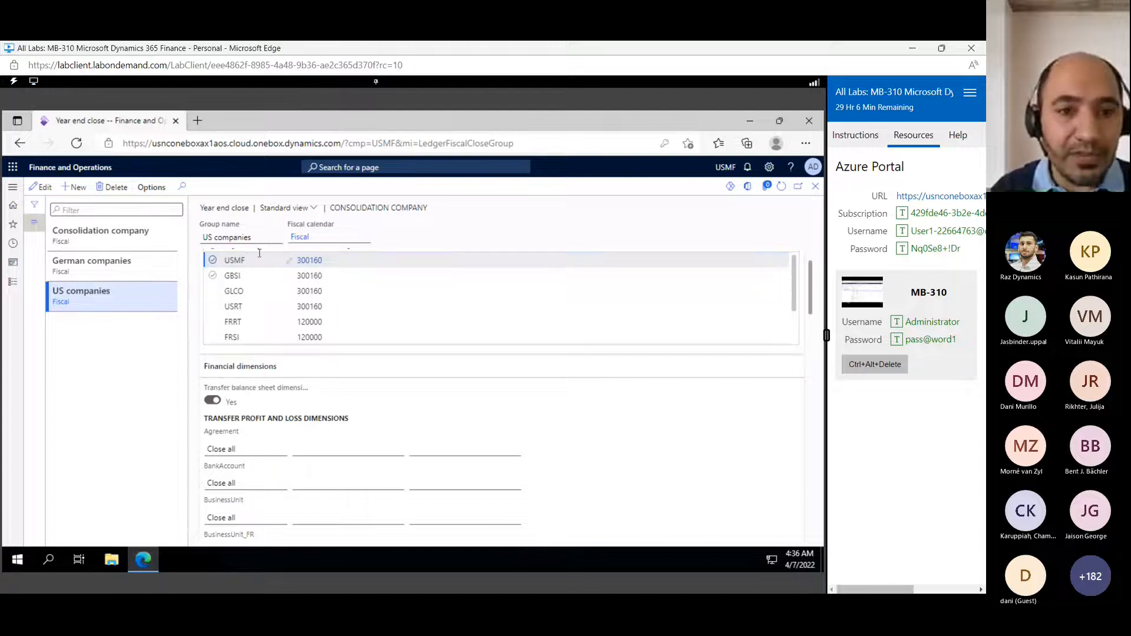
click(236, 275)
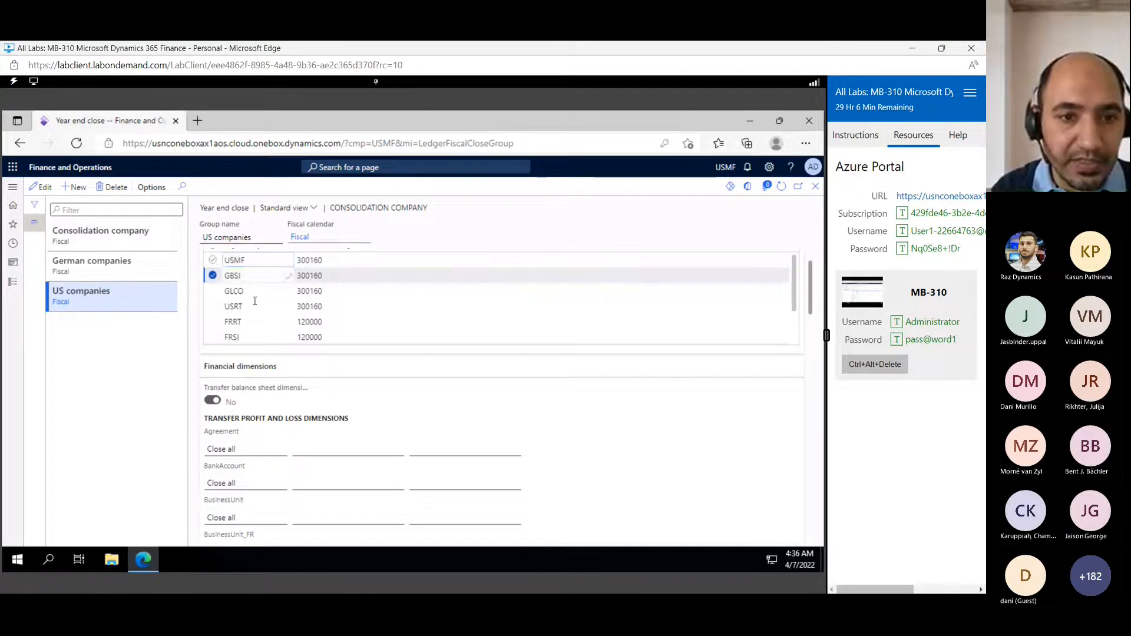
key(Down)
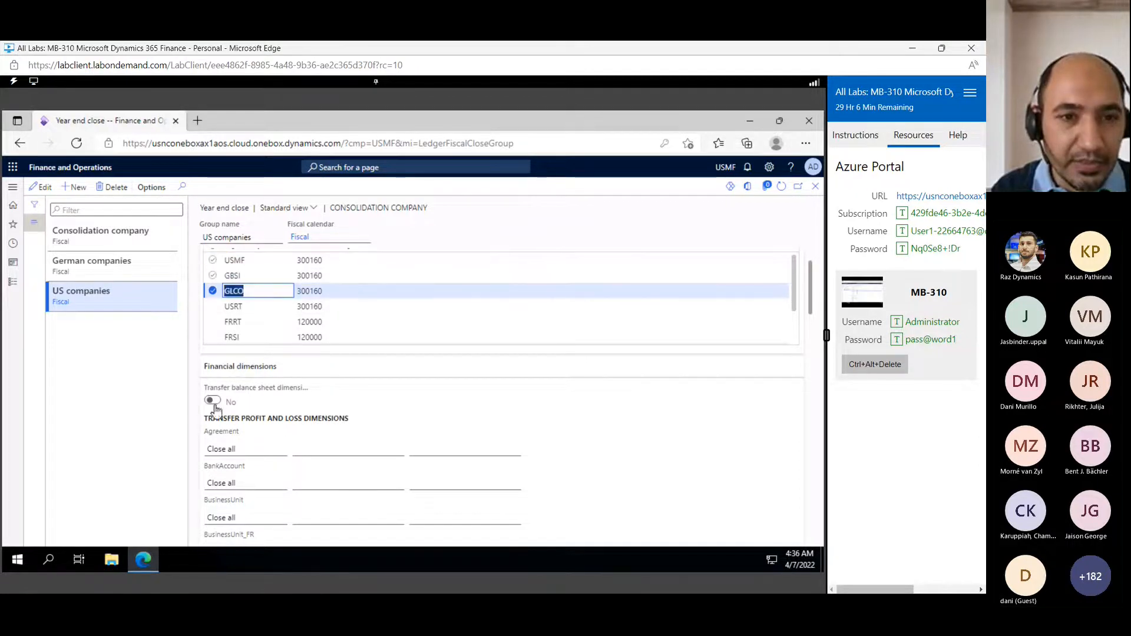
click(259, 302)
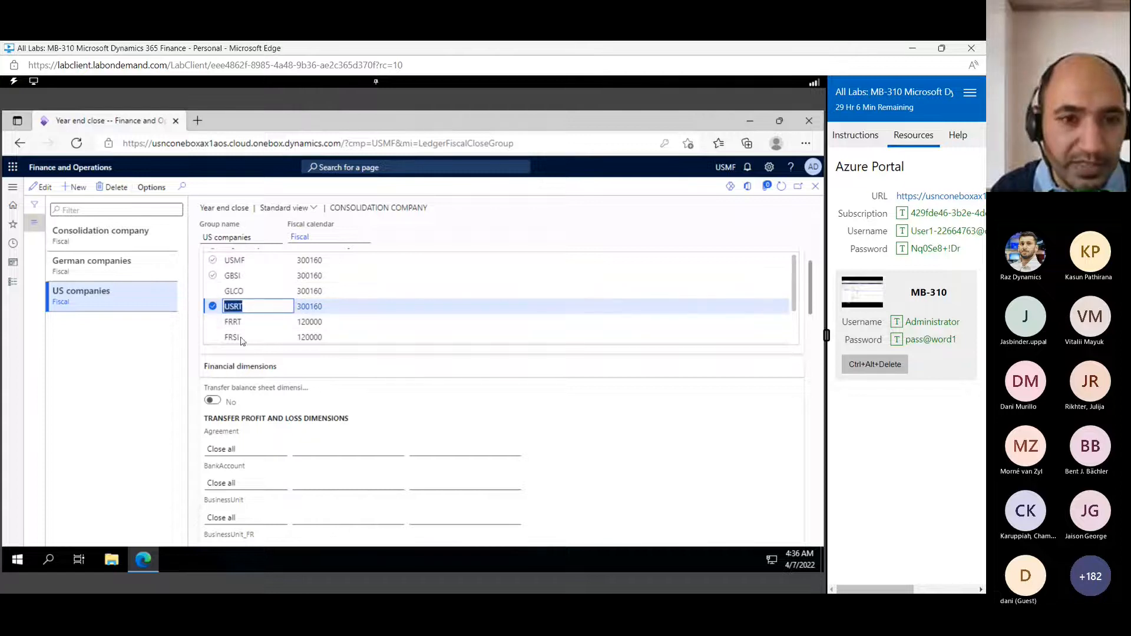
click(213, 306)
click(214, 307)
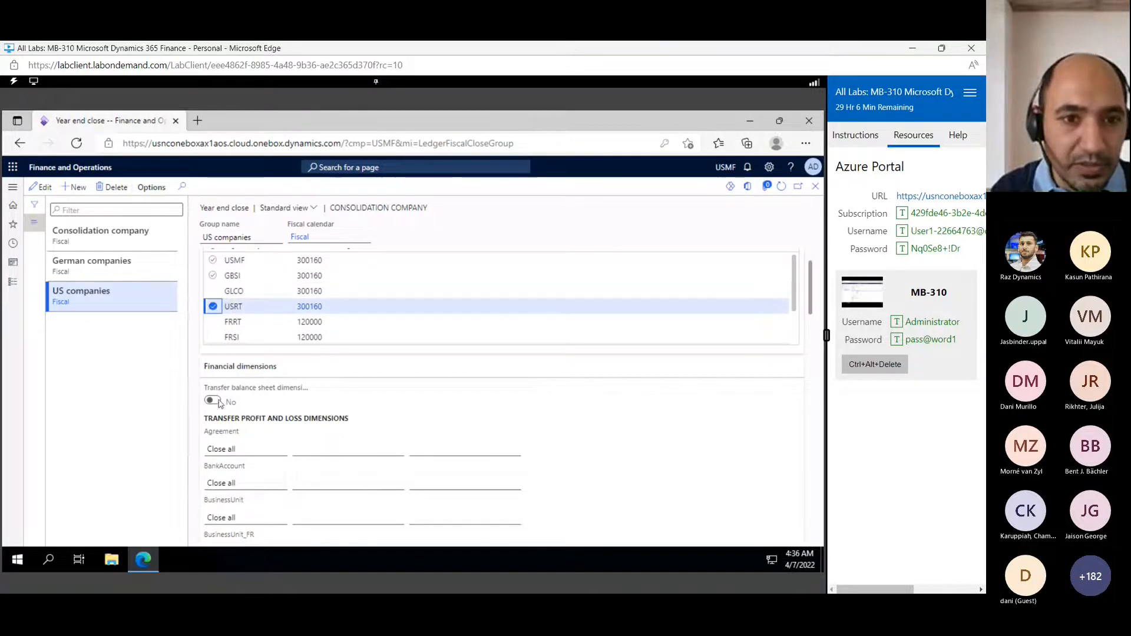
click(214, 275)
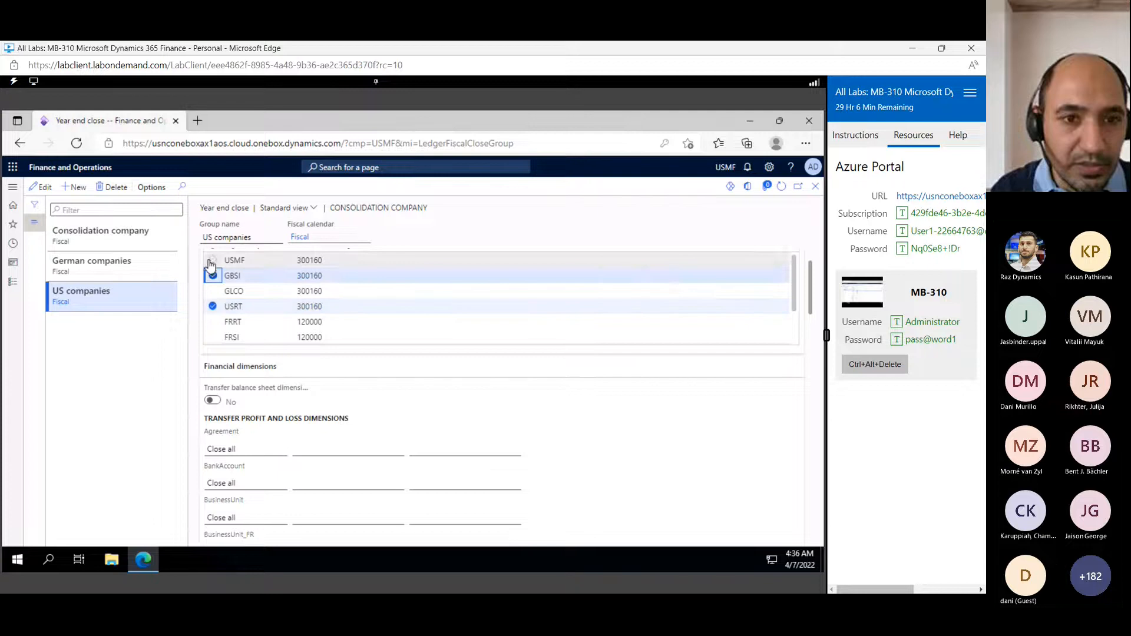
click(214, 305)
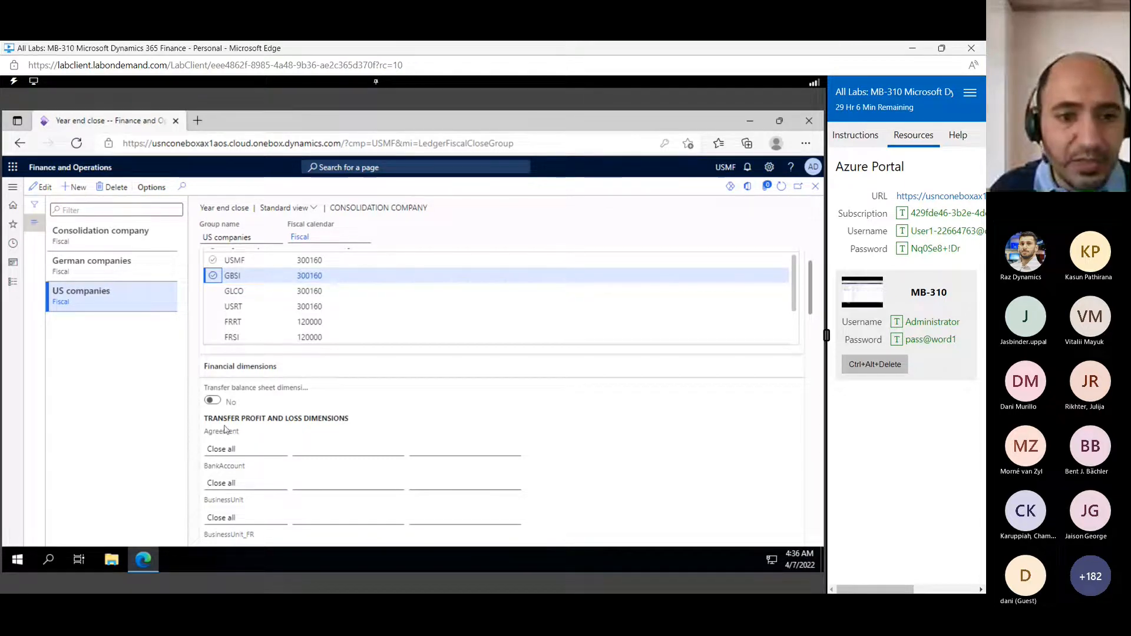
Review the profit and loss dimension transfer options for GBSI across all financial dimensions.
scroll(260, 451, down, 5)
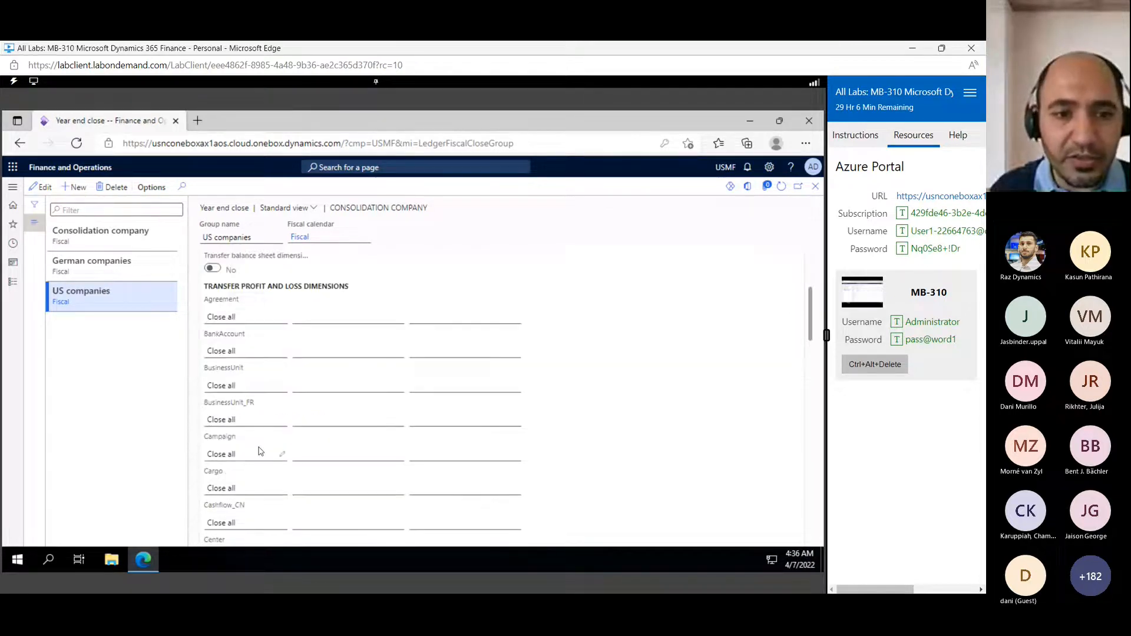
scroll(259, 451, down, 5)
scroll(259, 451, down, 5)
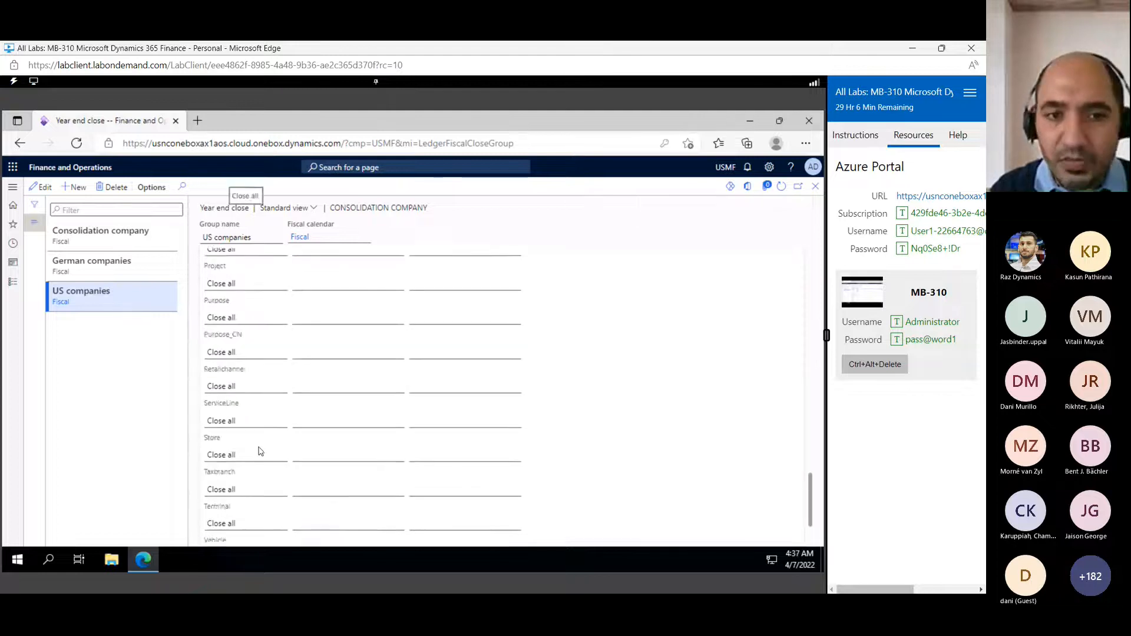
scroll(260, 452, up, 5)
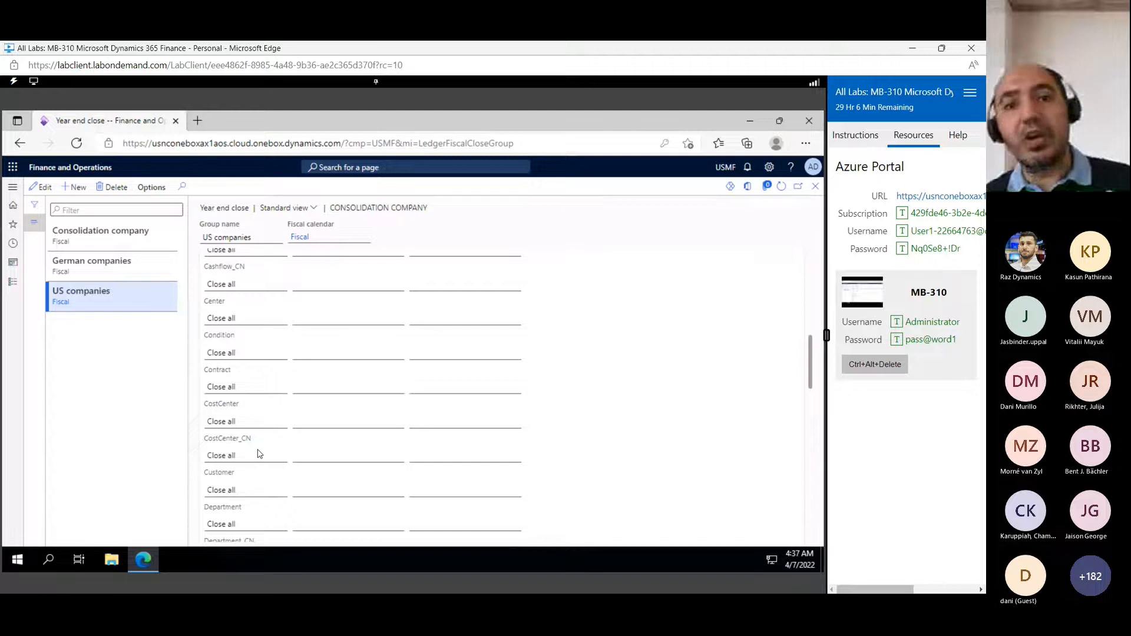
scroll(258, 452, up, 5)
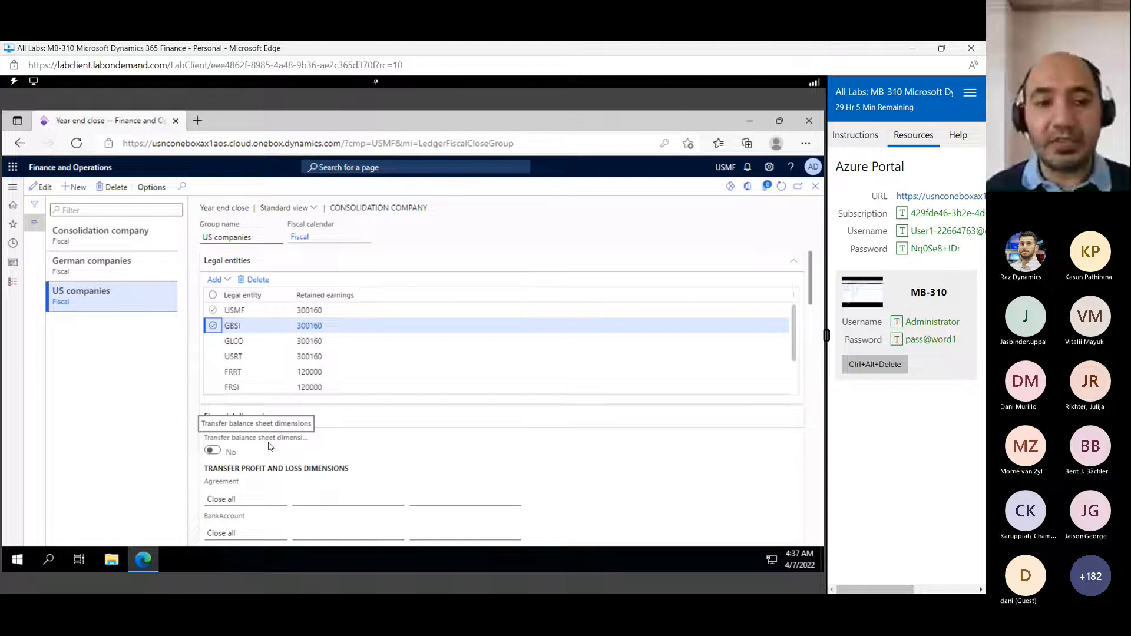
Review the financial dimension list of US companies and examine the profit and loss transfer options offered for BankAccount.
scroll(269, 446, down, 2)
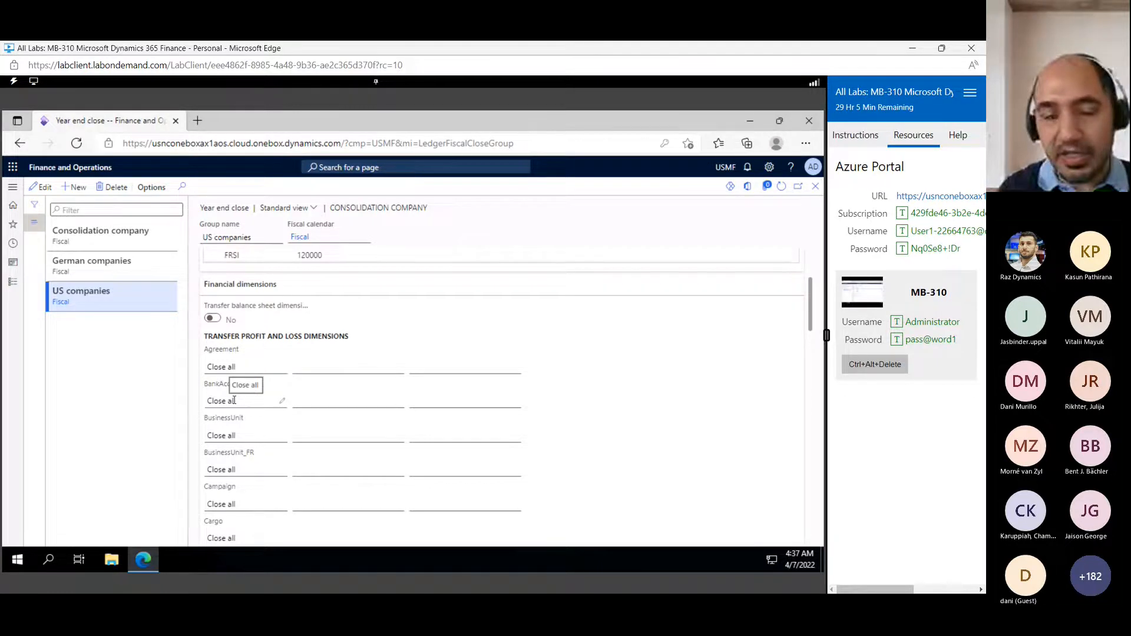
scroll(253, 424, down, 15)
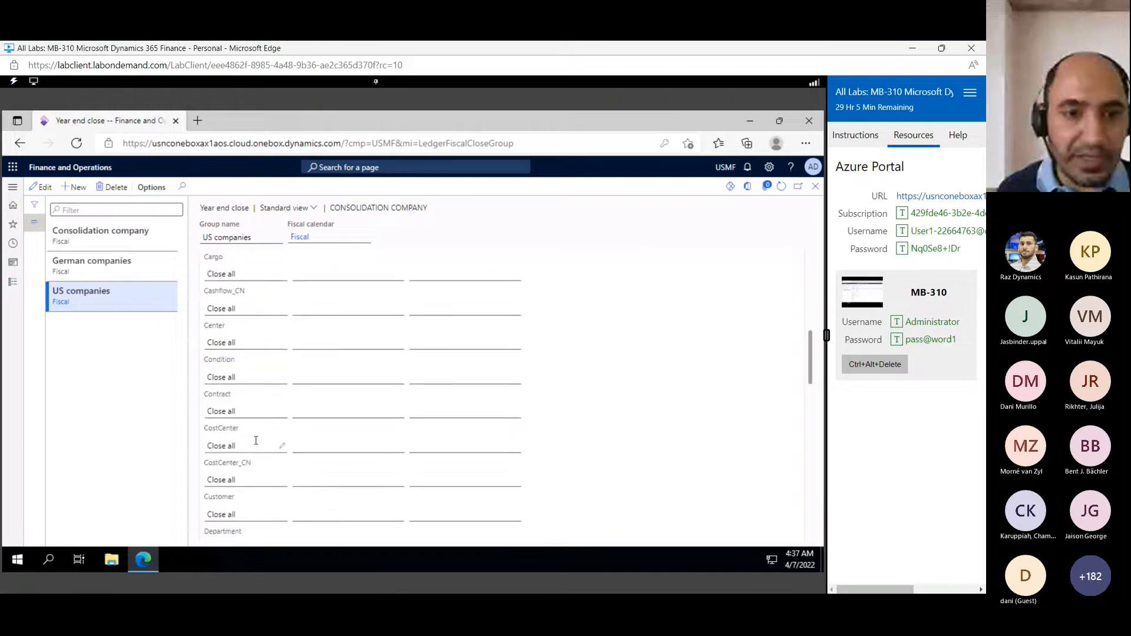
scroll(260, 453, up, 15)
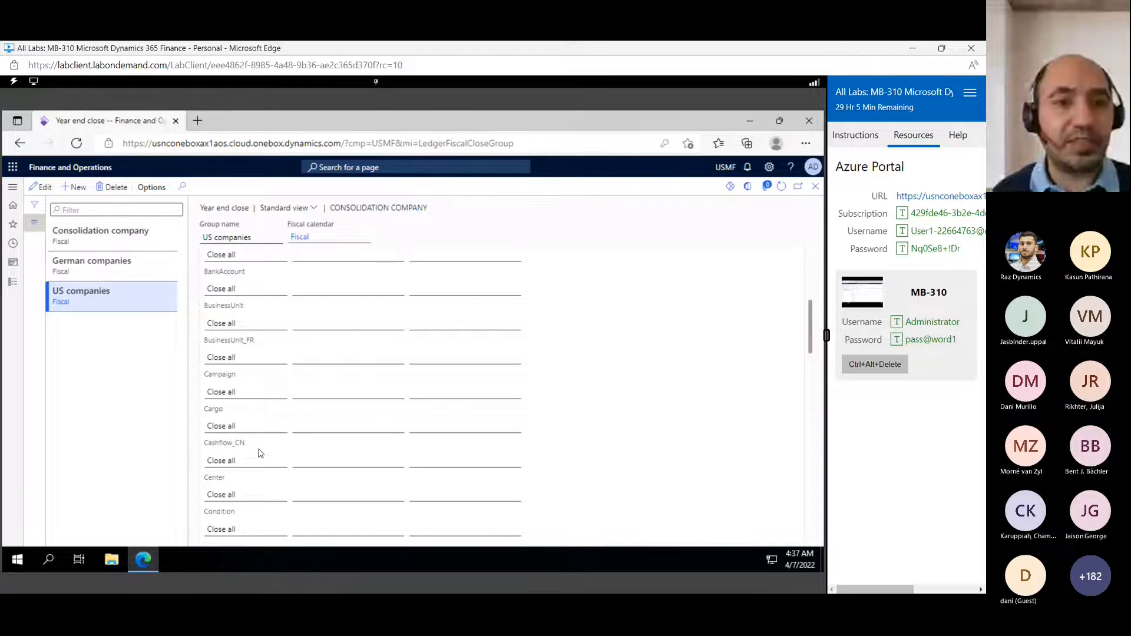
scroll(260, 453, up, 5)
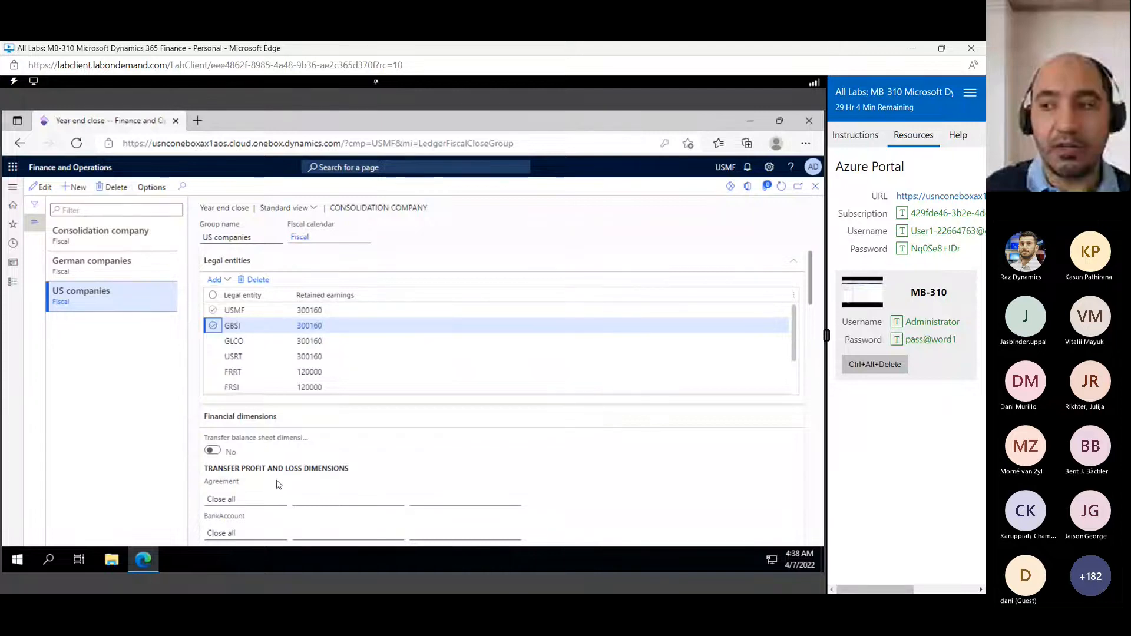
scroll(283, 482, down, 2)
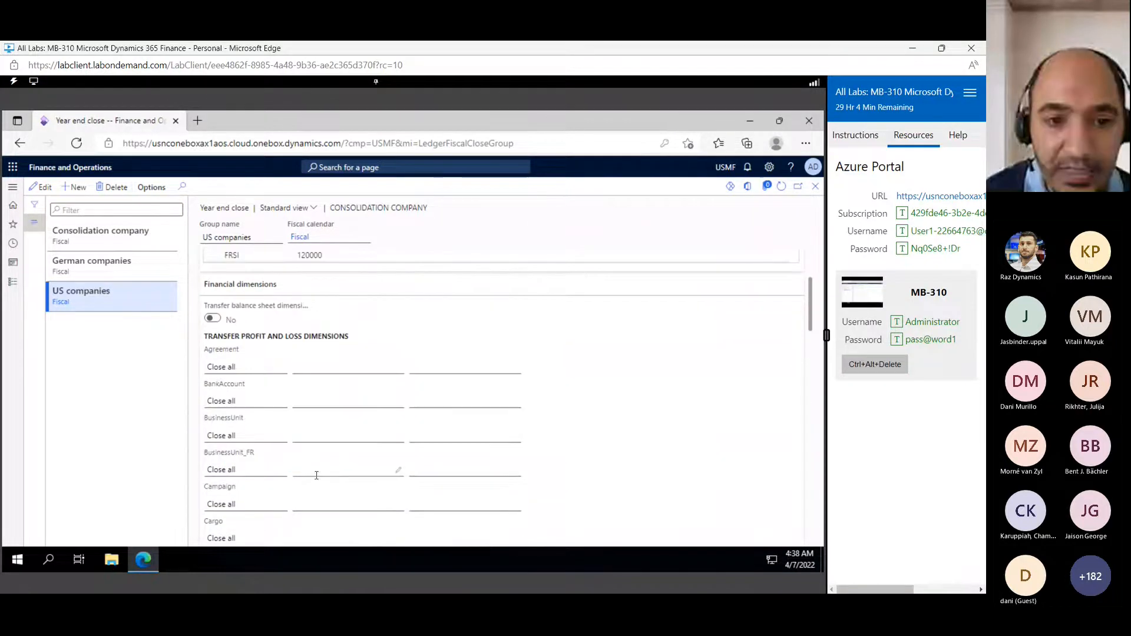
click(256, 403)
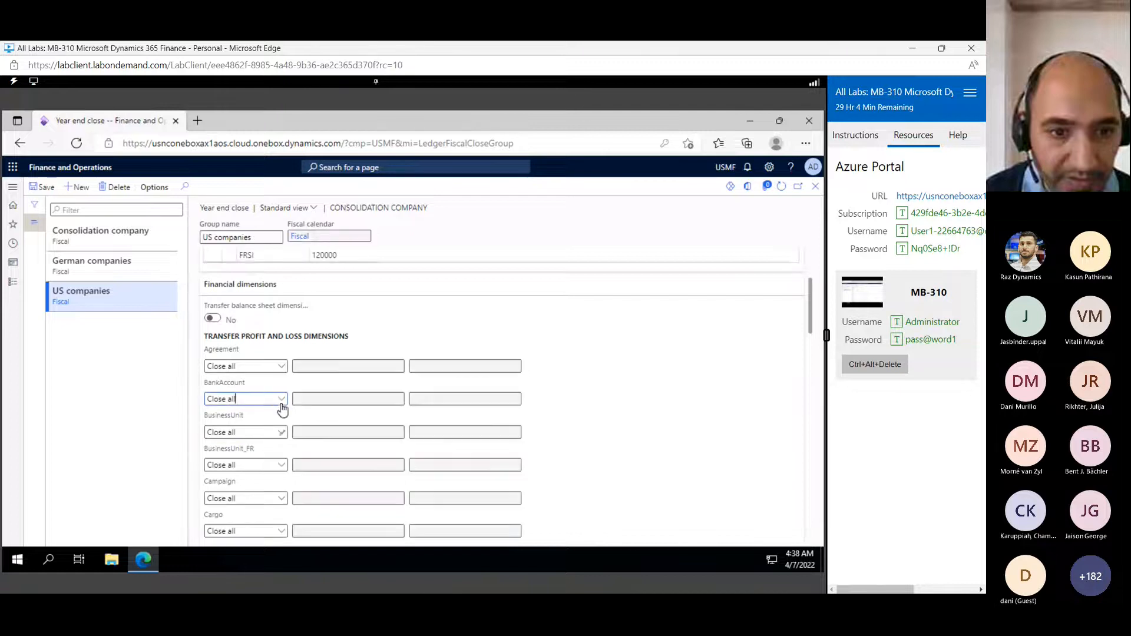
click(280, 401)
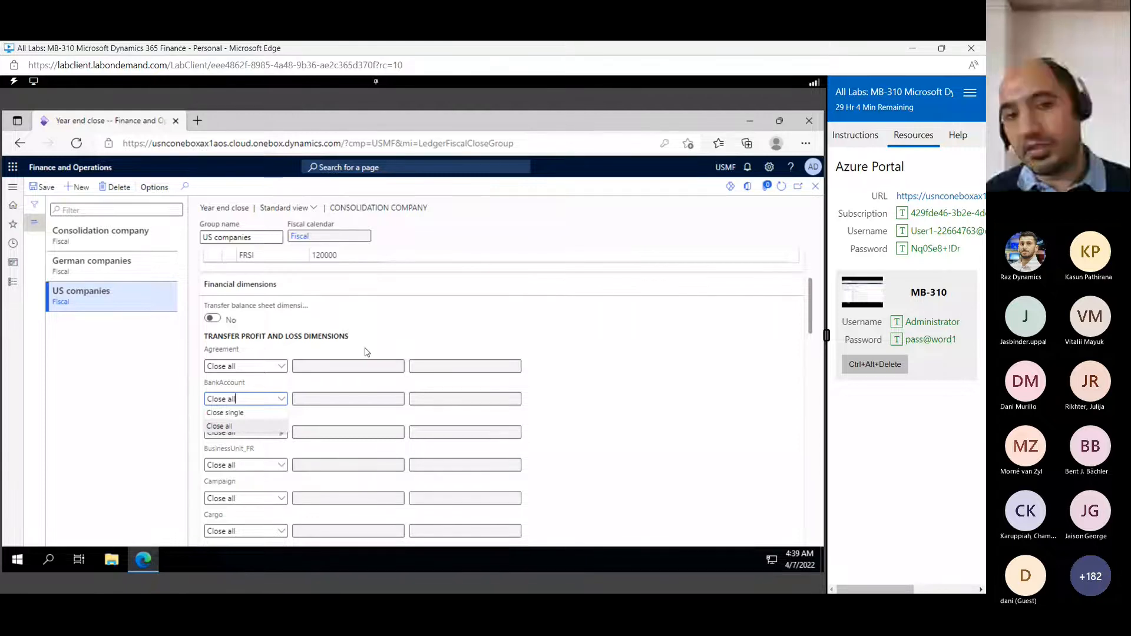
click(395, 326)
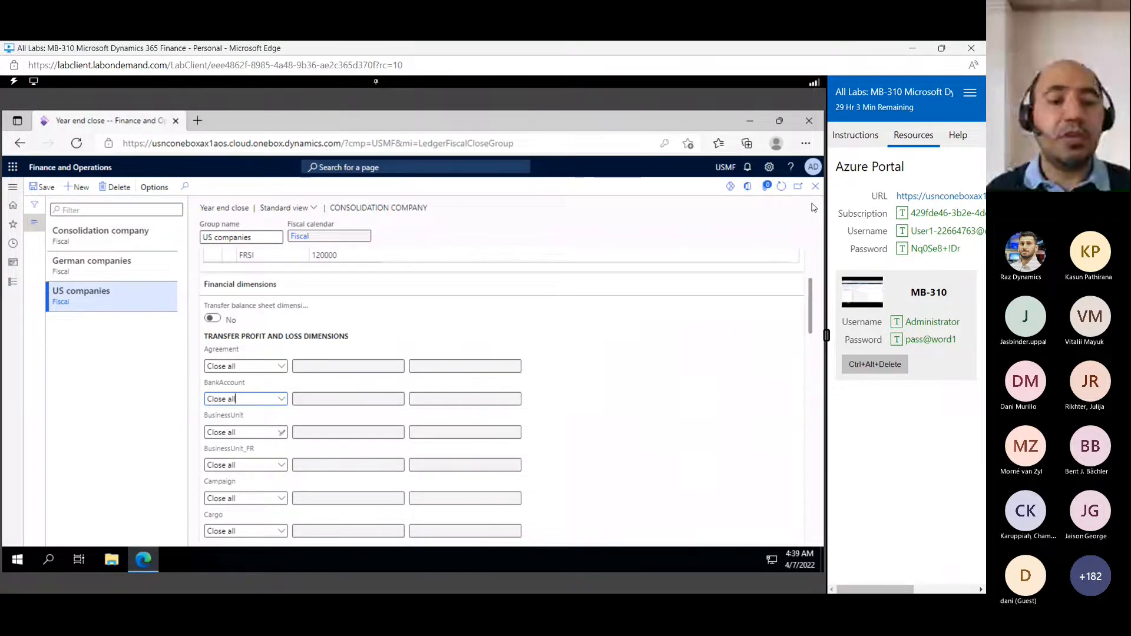
Check the year-end close template slide and the profit and loss transfer settings of the US companies group down to Worker.
key(alt+Tab)
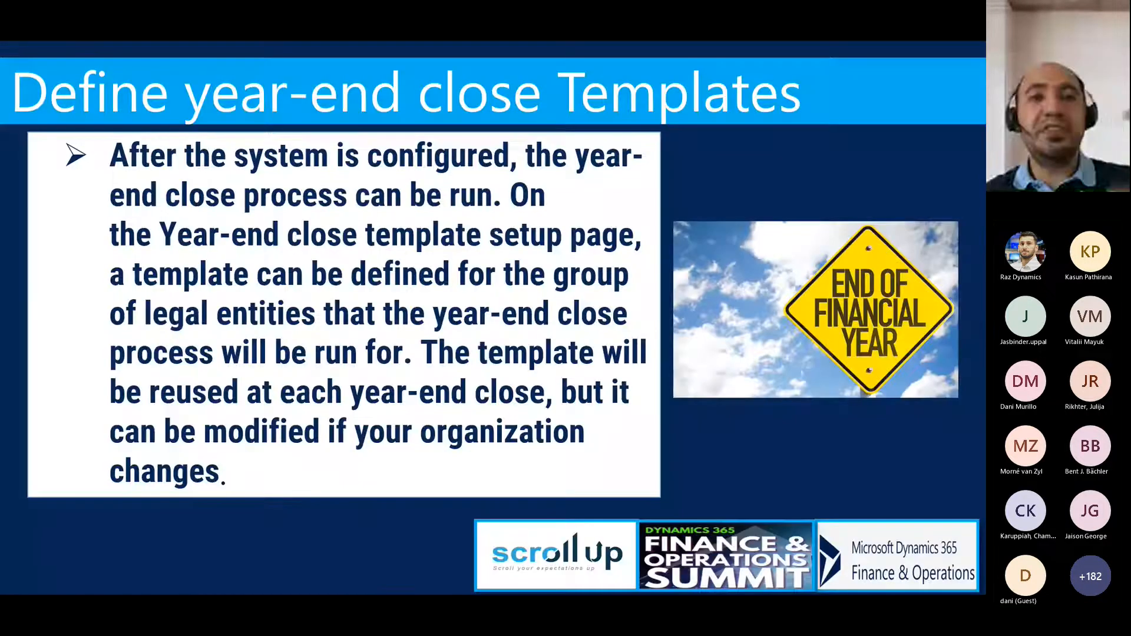
key(alt+Tab)
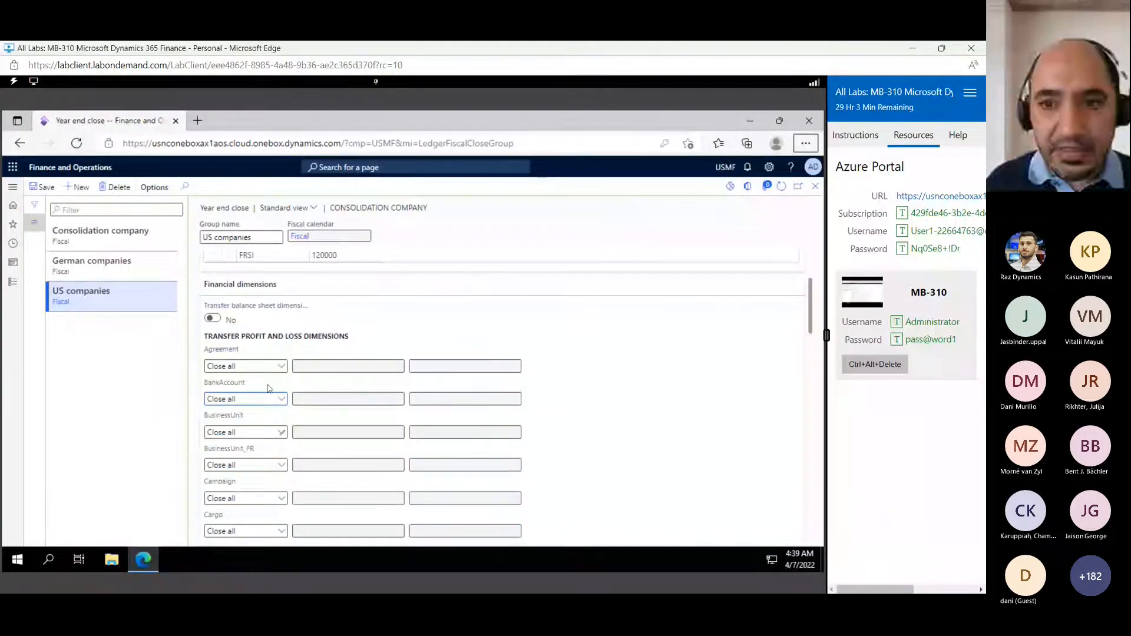
scroll(300, 369, down, 10)
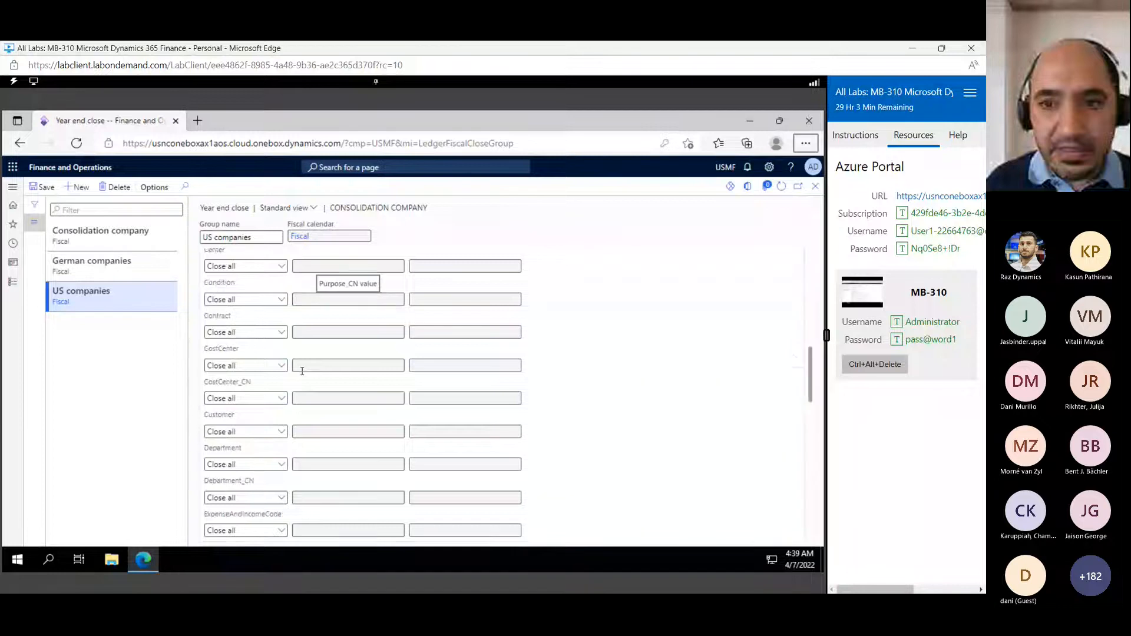
scroll(301, 371, up, 10)
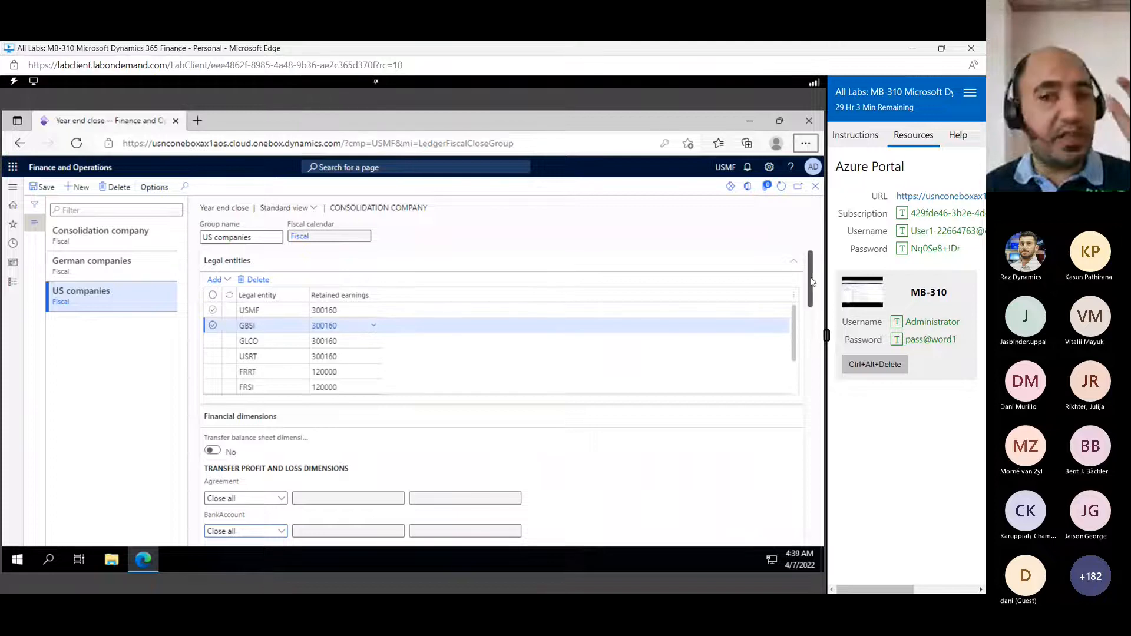
scroll(548, 331, down, 3)
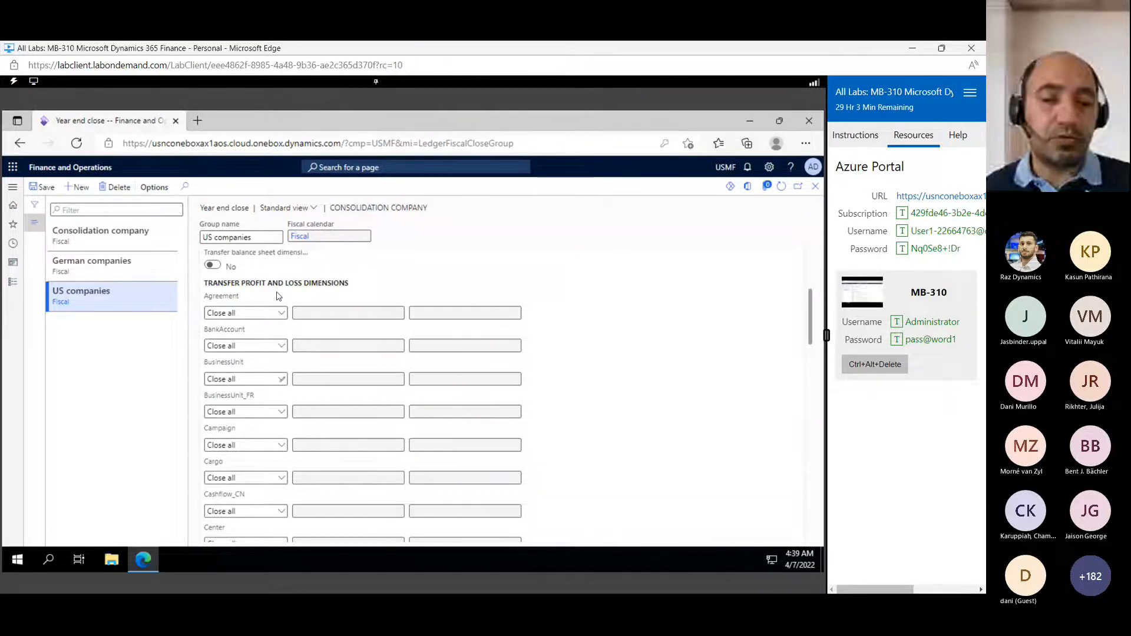
scroll(239, 366, down, 5)
scroll(239, 366, down, 5)
scroll(239, 372, down, 5)
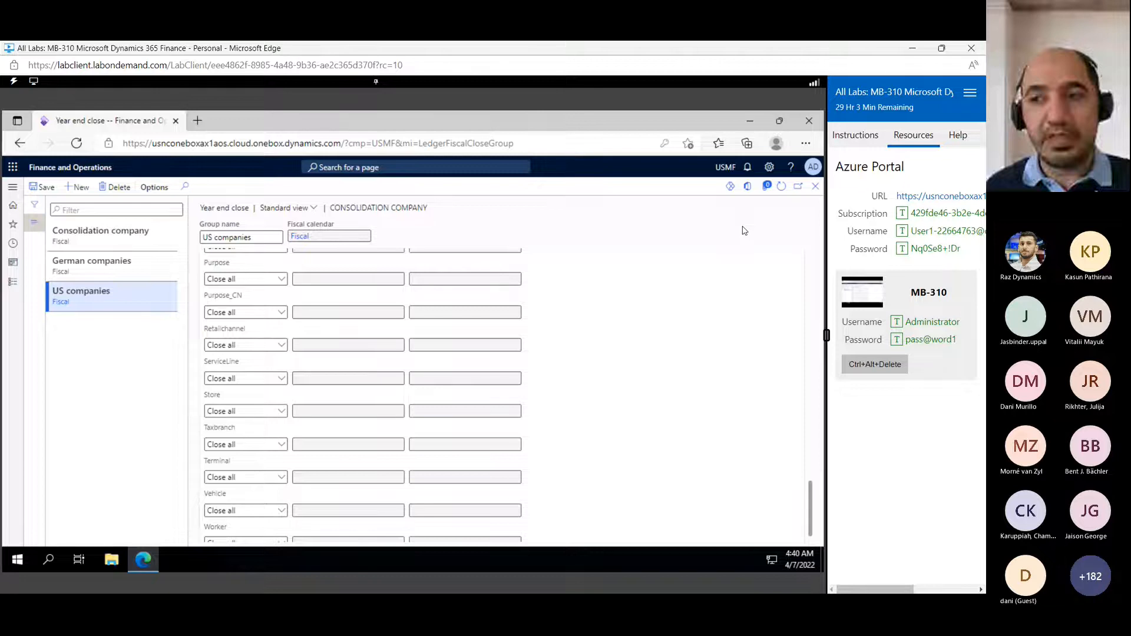
Set the Purpose profit and loss dimension to Close single and look up its available dimension values.
click(285, 279)
click(248, 295)
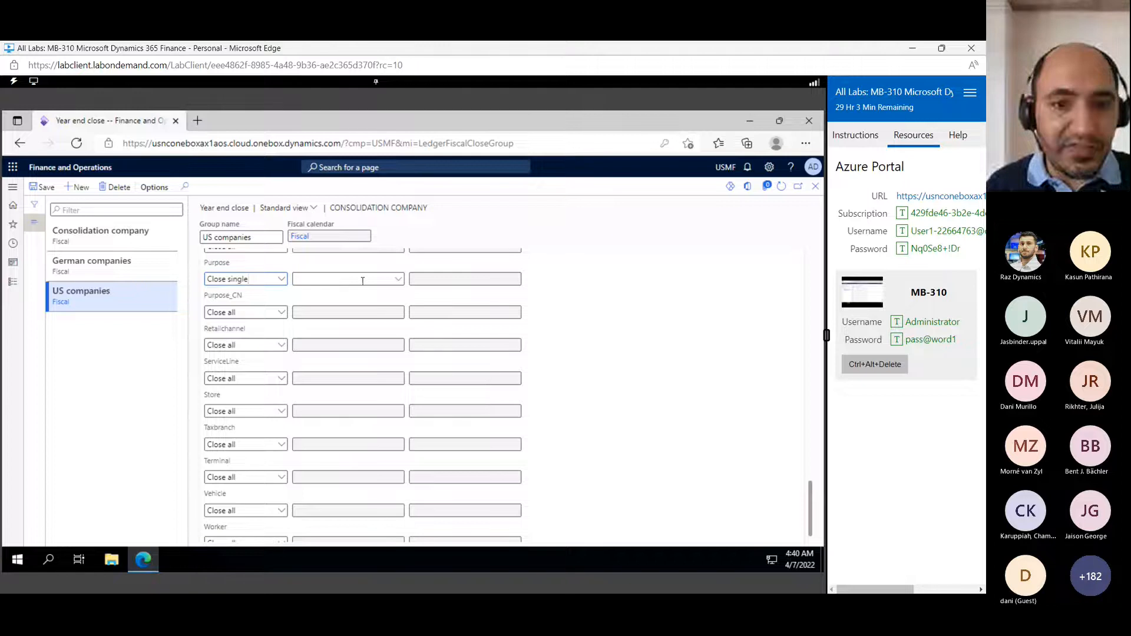
click(398, 279)
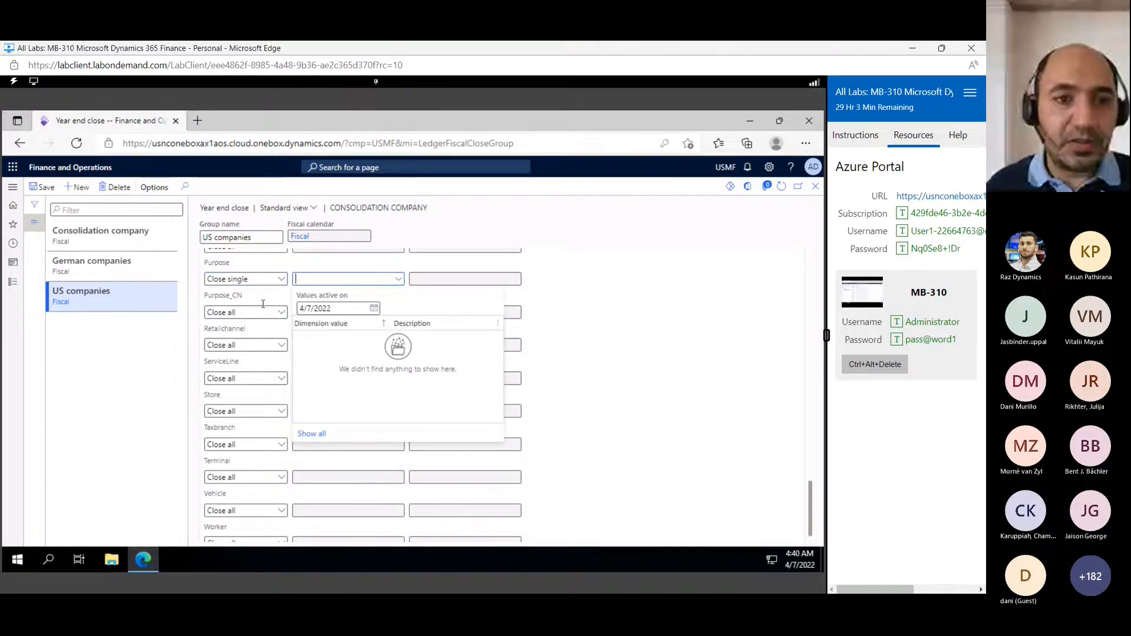
Set the Purpose profit and loss dimension back to Close all.
click(281, 279)
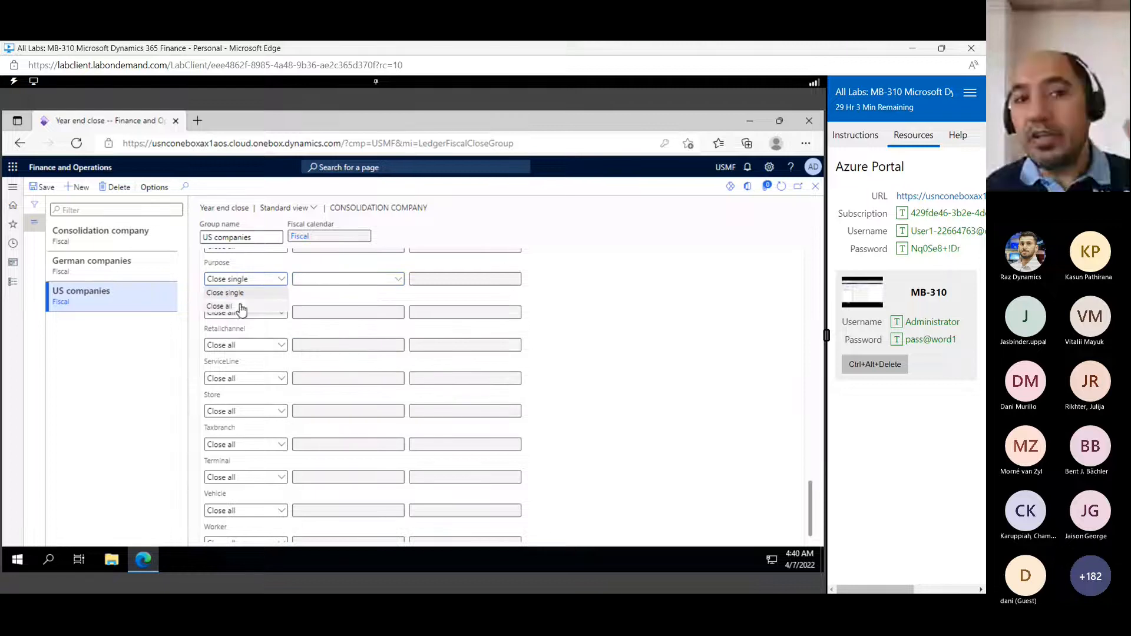
scroll(589, 305, up, 5)
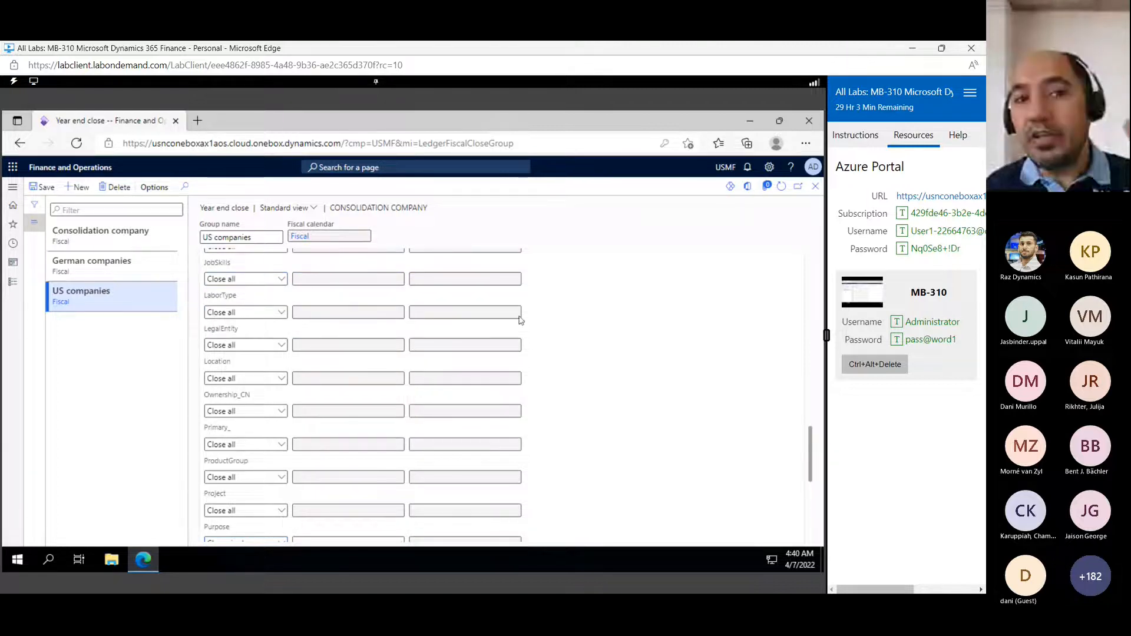
scroll(258, 342, up, 3)
scroll(252, 343, up, 3)
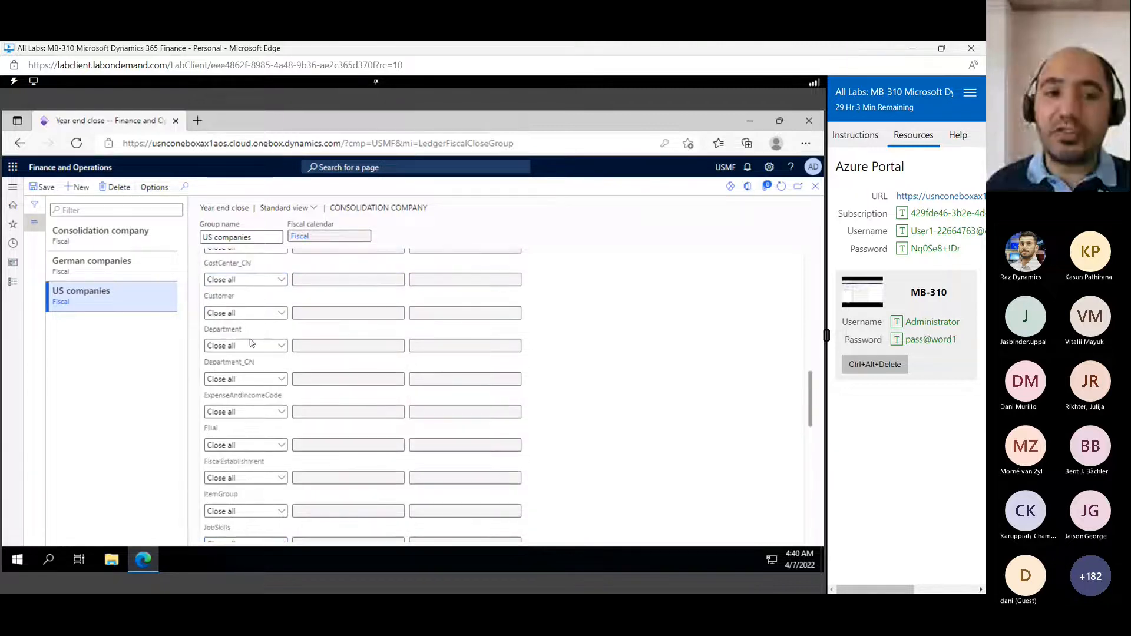
scroll(250, 443, down, 10)
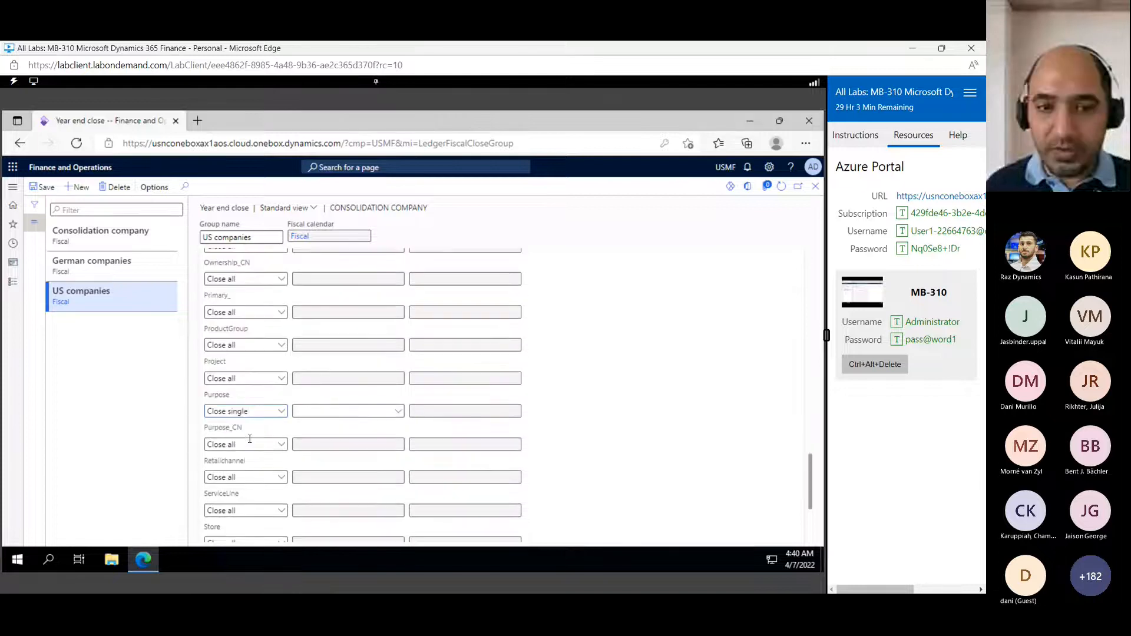
click(279, 411)
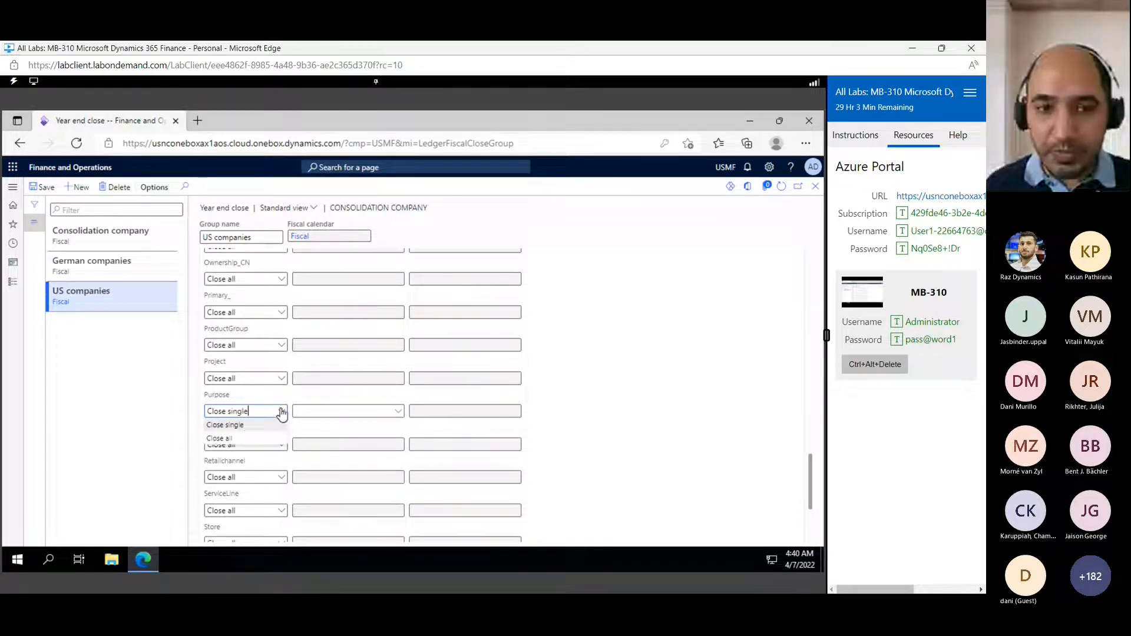
click(230, 441)
Close the template setup and the year-end close page, and reopen Year end close from General ledger period close.
click(815, 187)
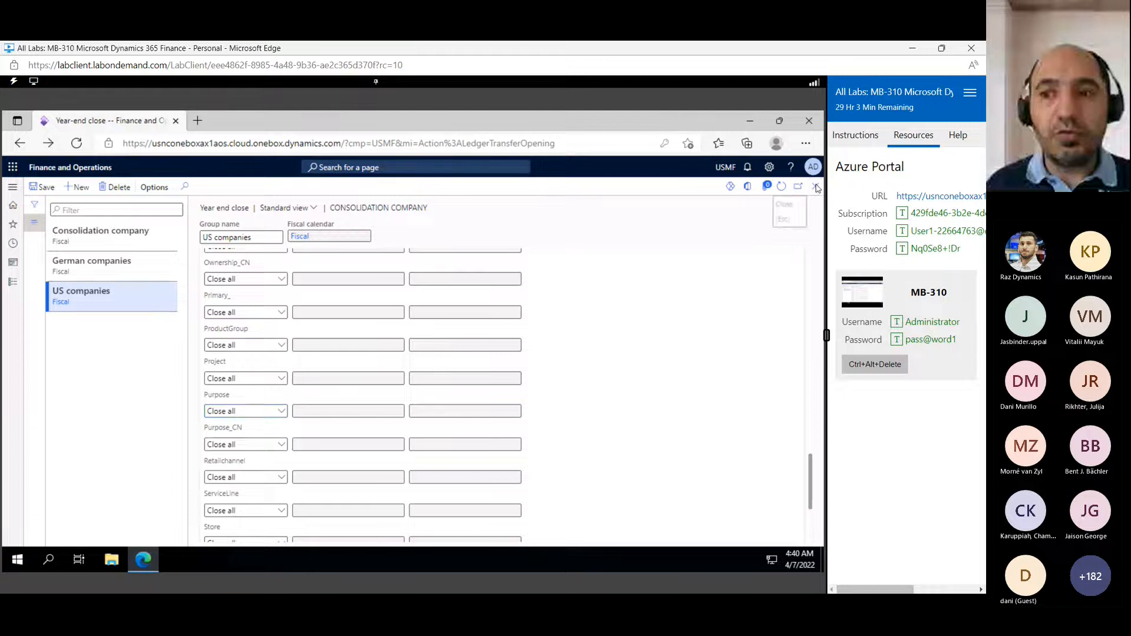
key(alt+Tab)
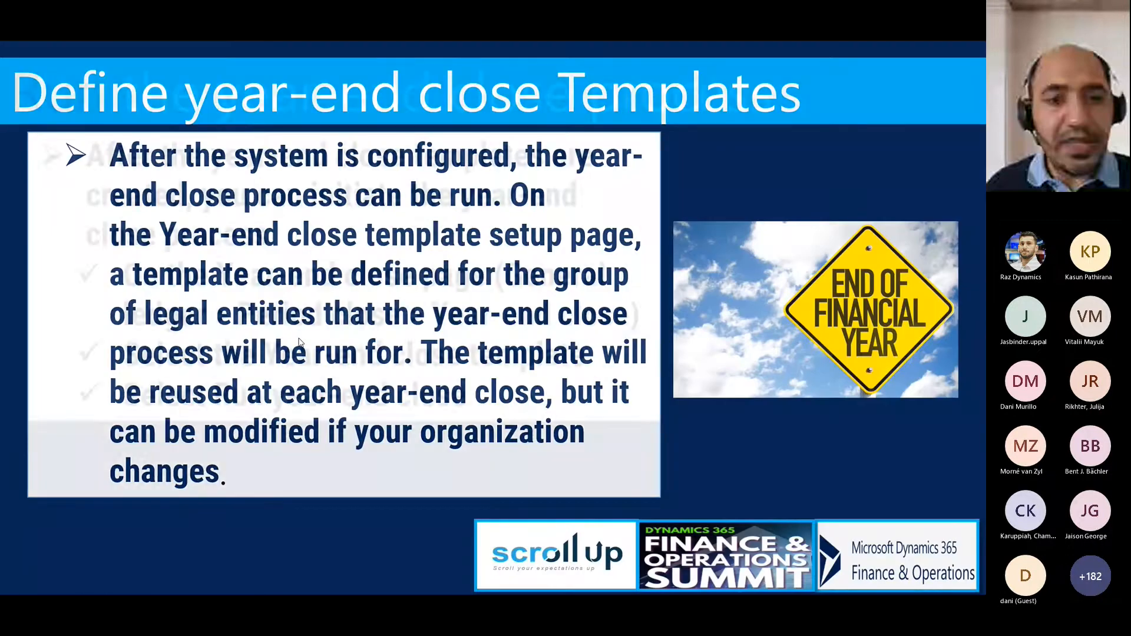
key(Right)
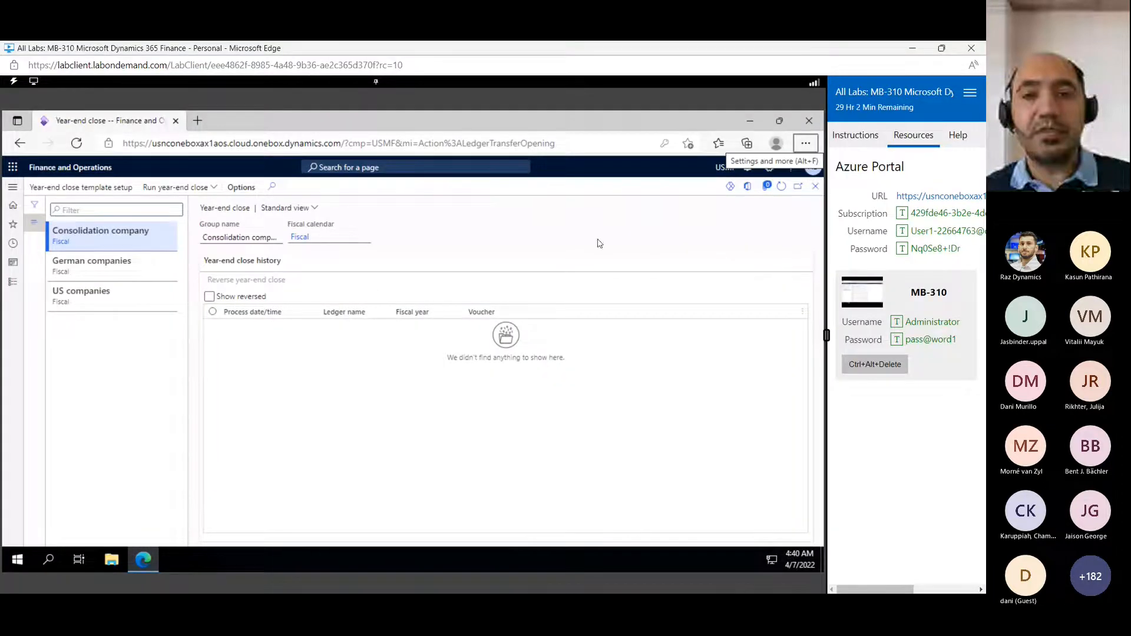
click(815, 186)
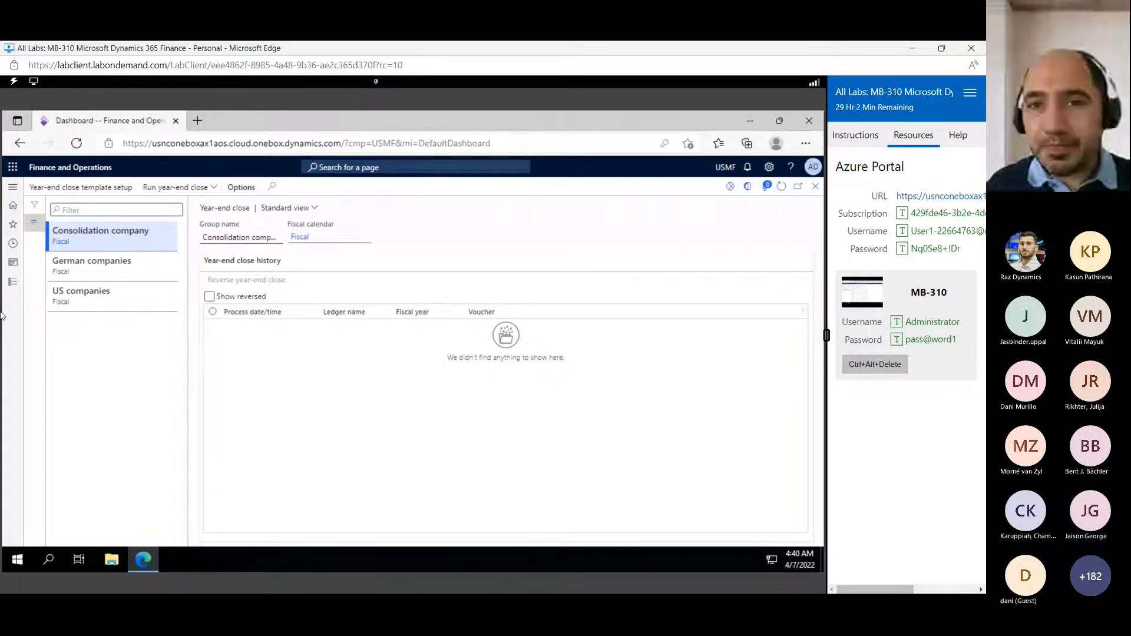
click(11, 277)
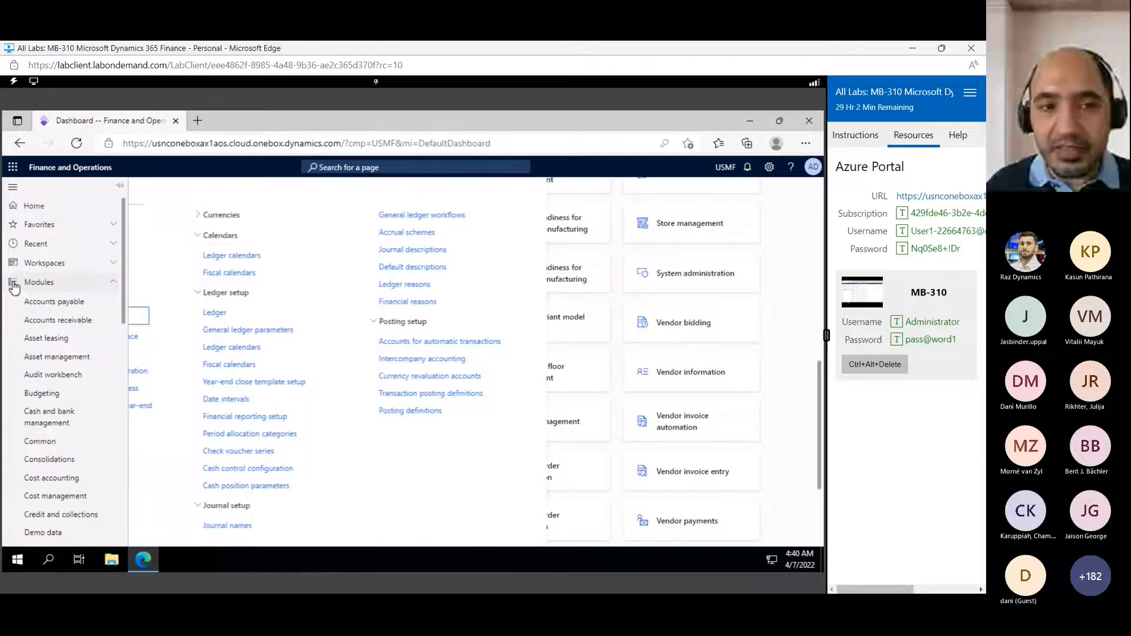
scroll(51, 417, down, 3)
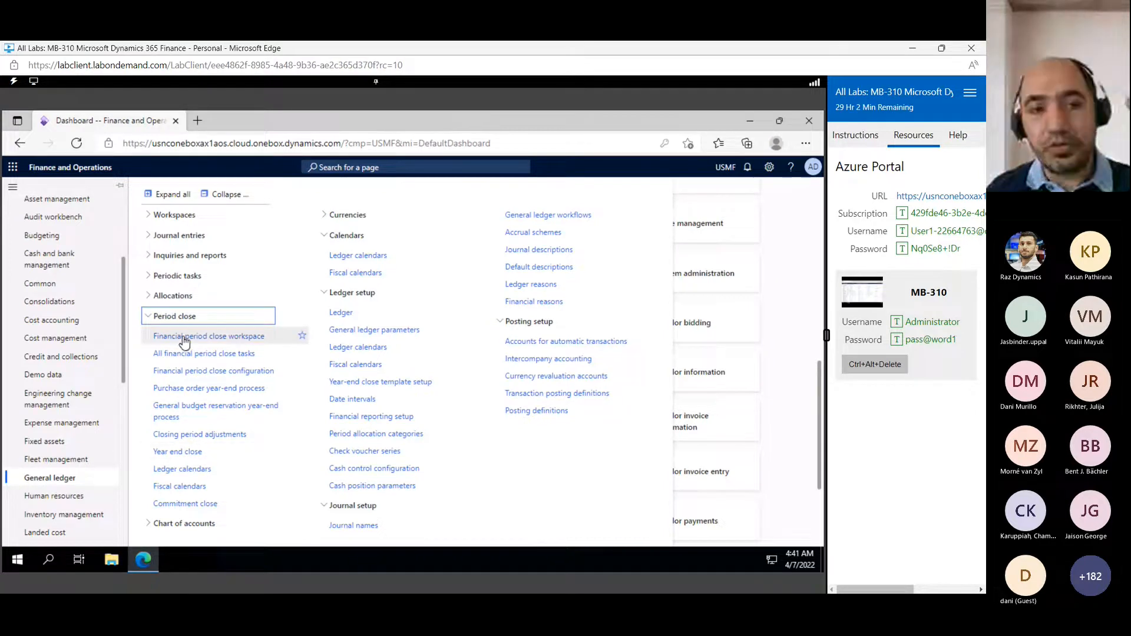
click(177, 452)
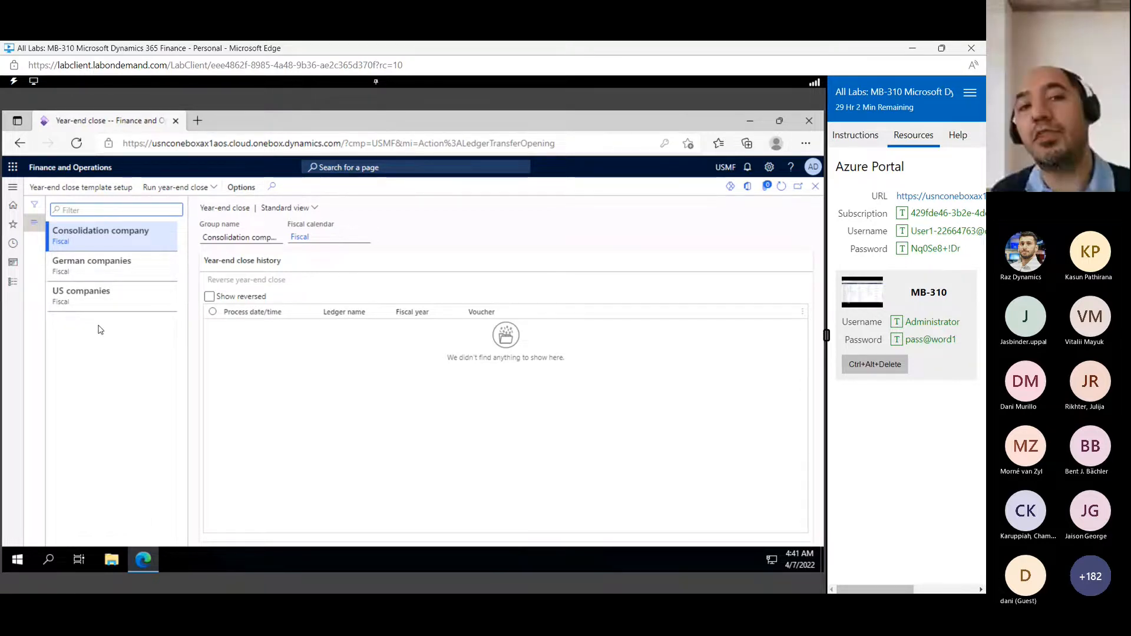
View the year-end close history of the Consolidation company, German companies and US companies groups.
click(120, 293)
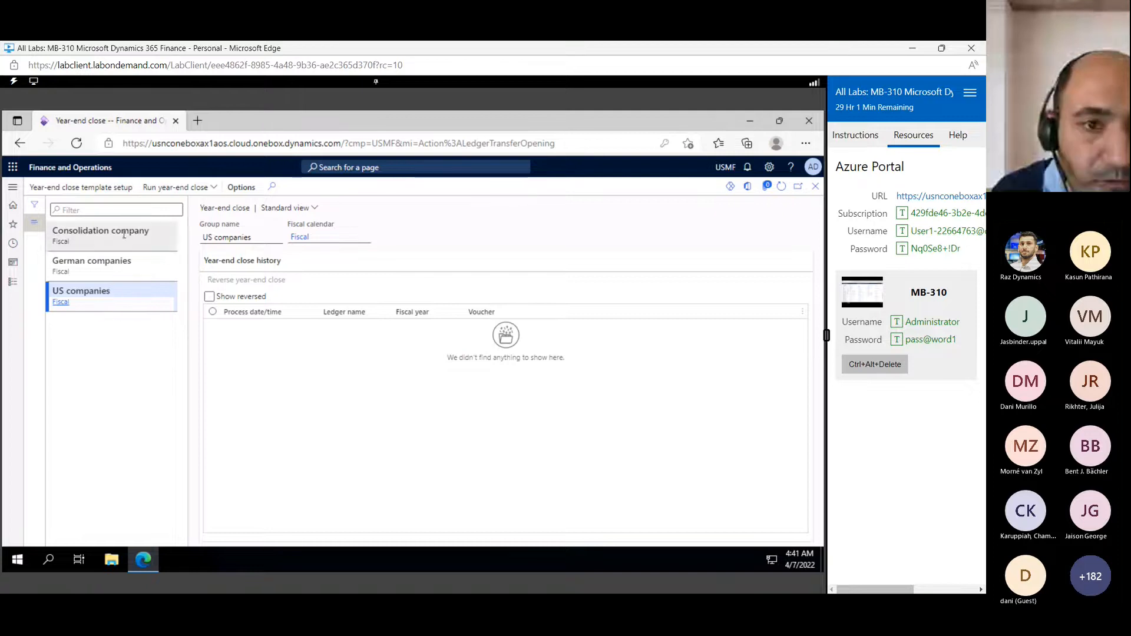
click(99, 238)
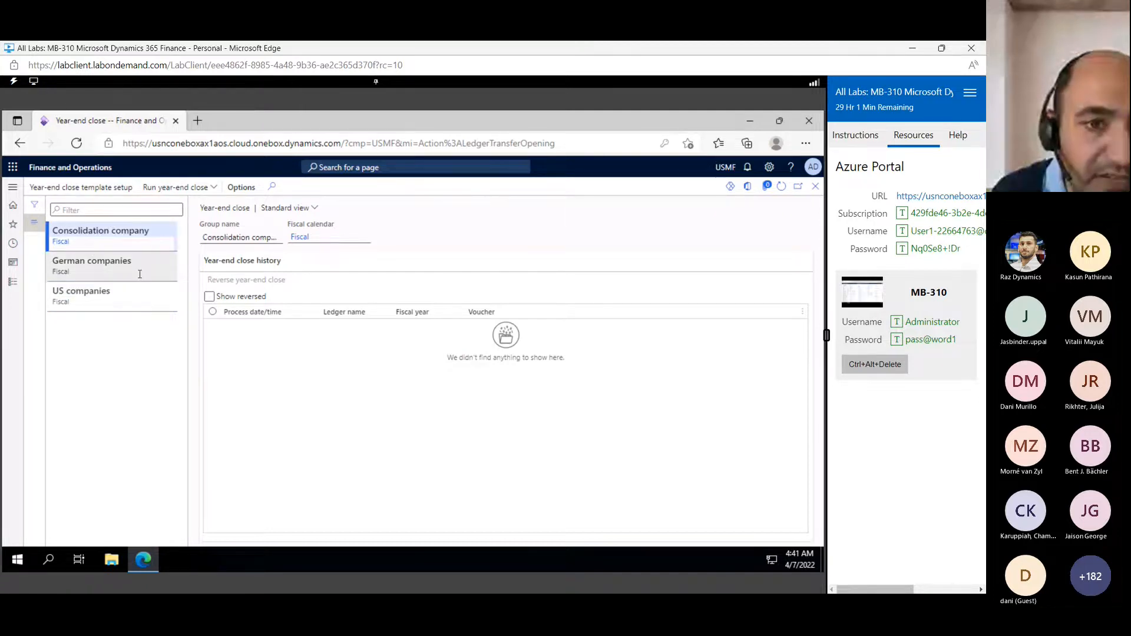
click(126, 261)
click(128, 299)
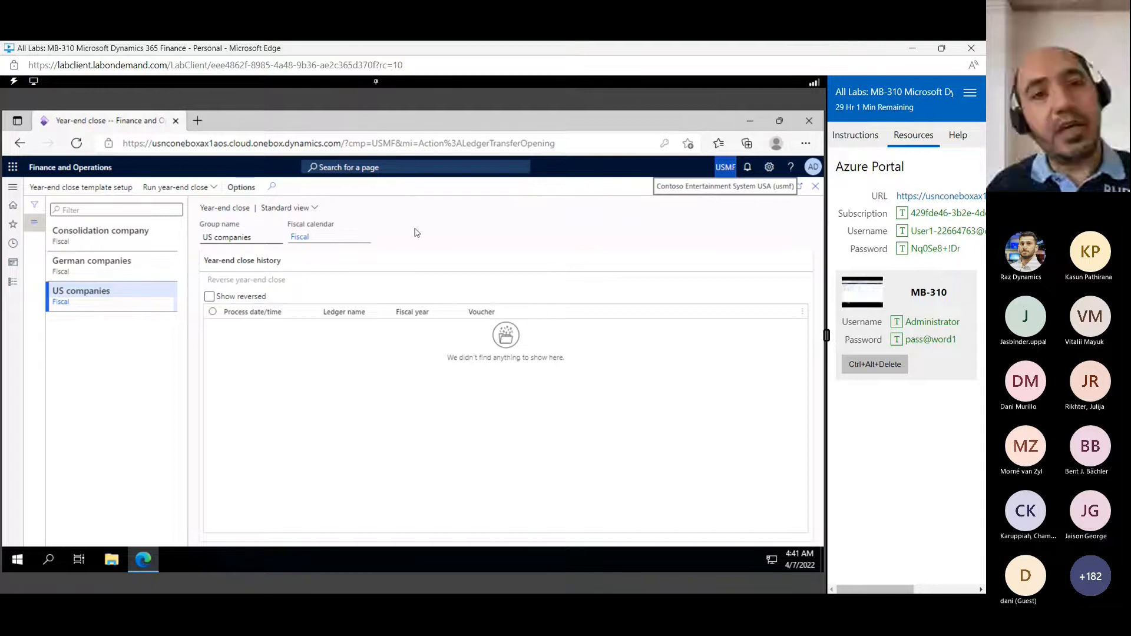
Search for "voucher tran", open the General ledger Voucher transactions inquiry and run it without criteria.
click(378, 169)
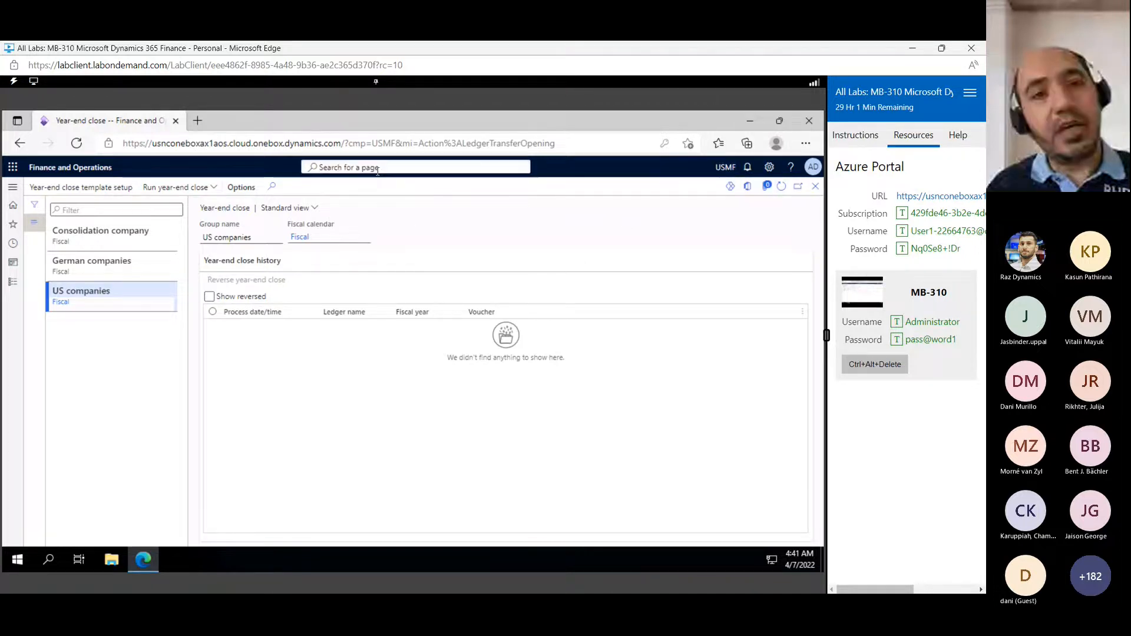
text(voucher tran)
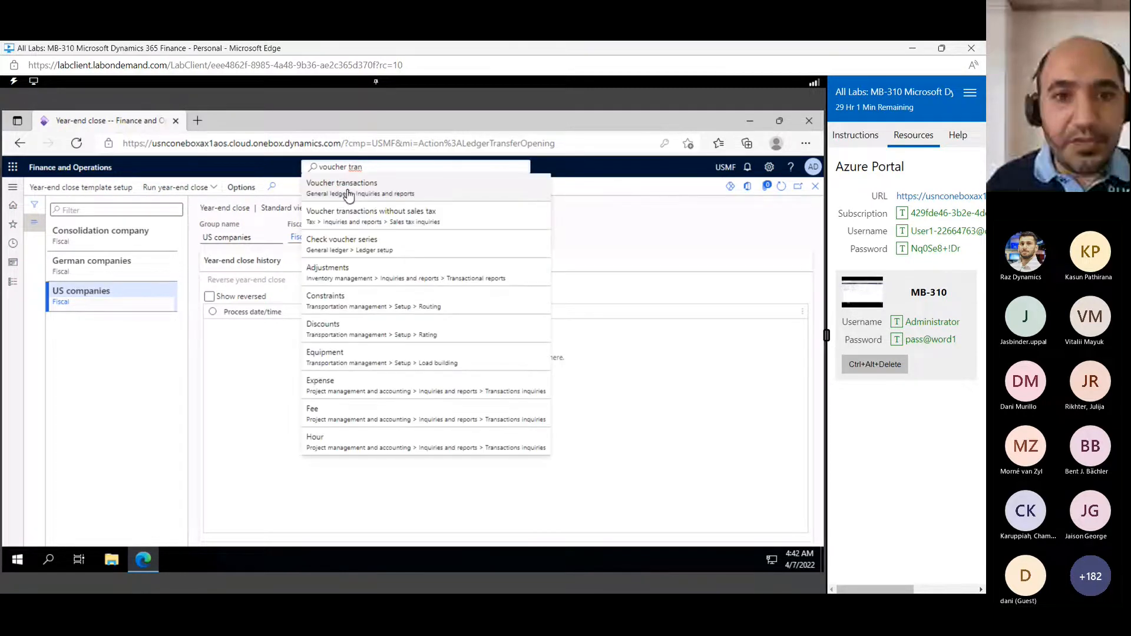
click(349, 194)
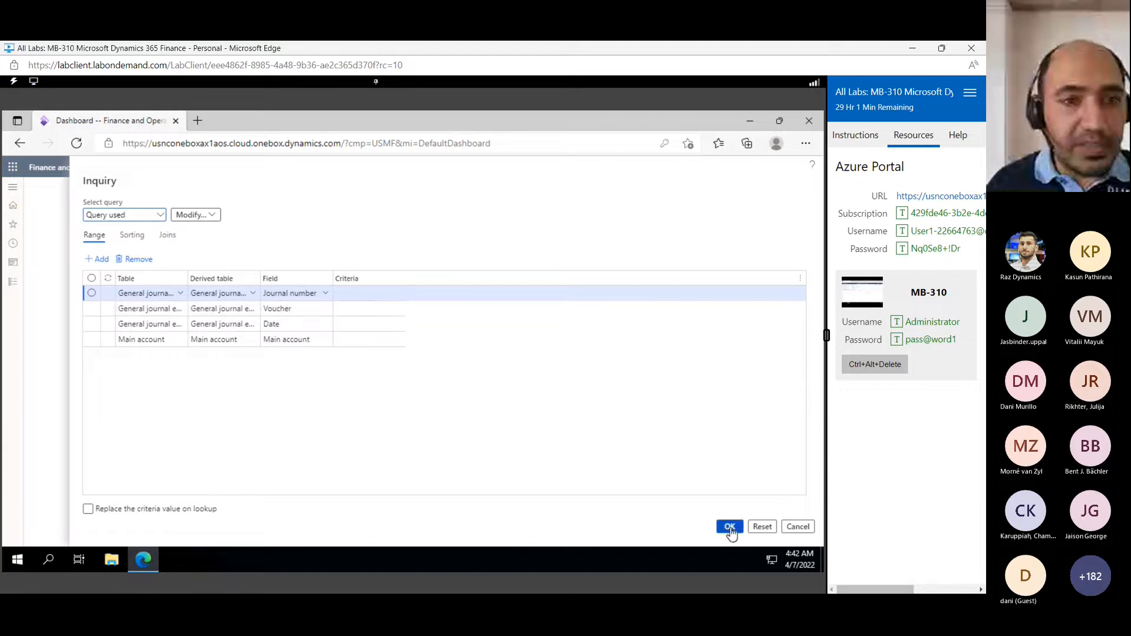
click(729, 527)
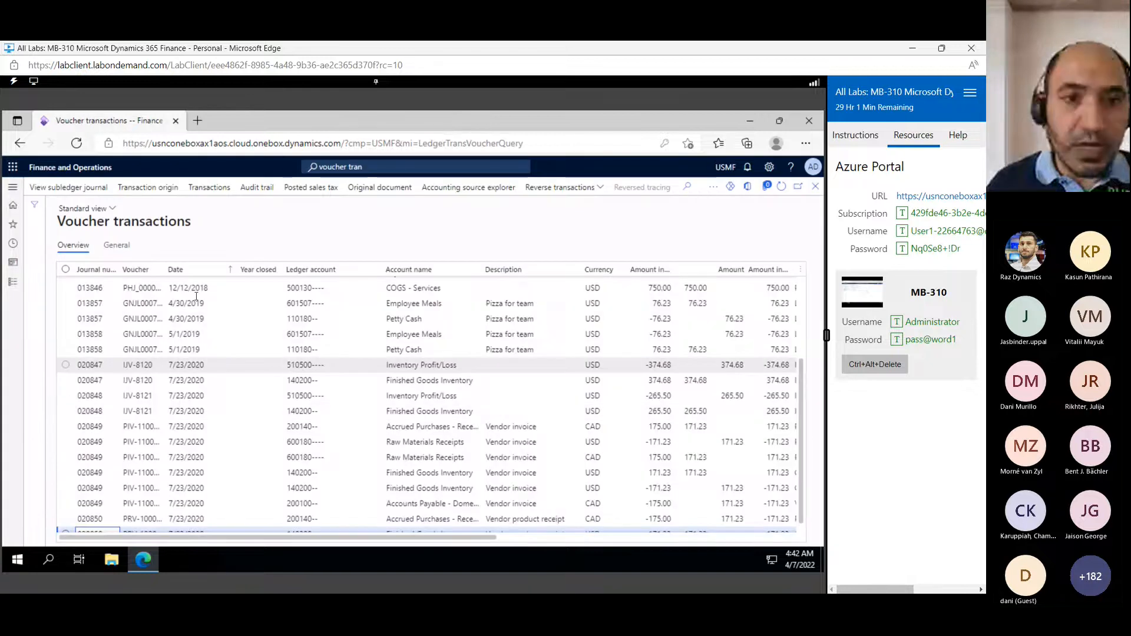
Sort the voucher transactions by date from newest to oldest, review them and close the inquiry.
click(206, 271)
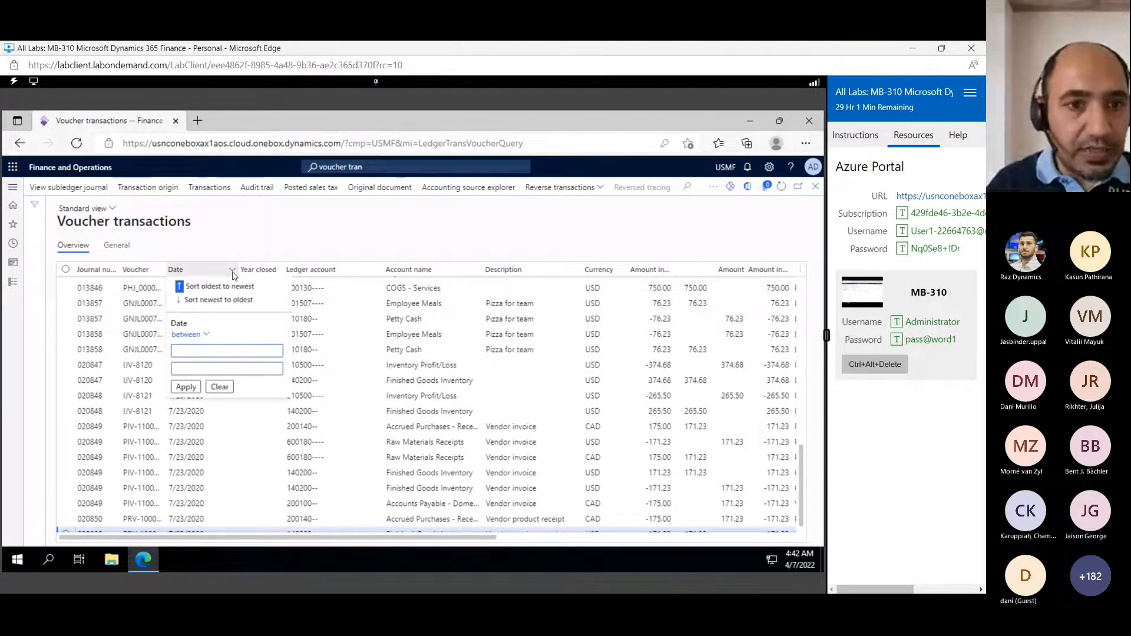
click(218, 301)
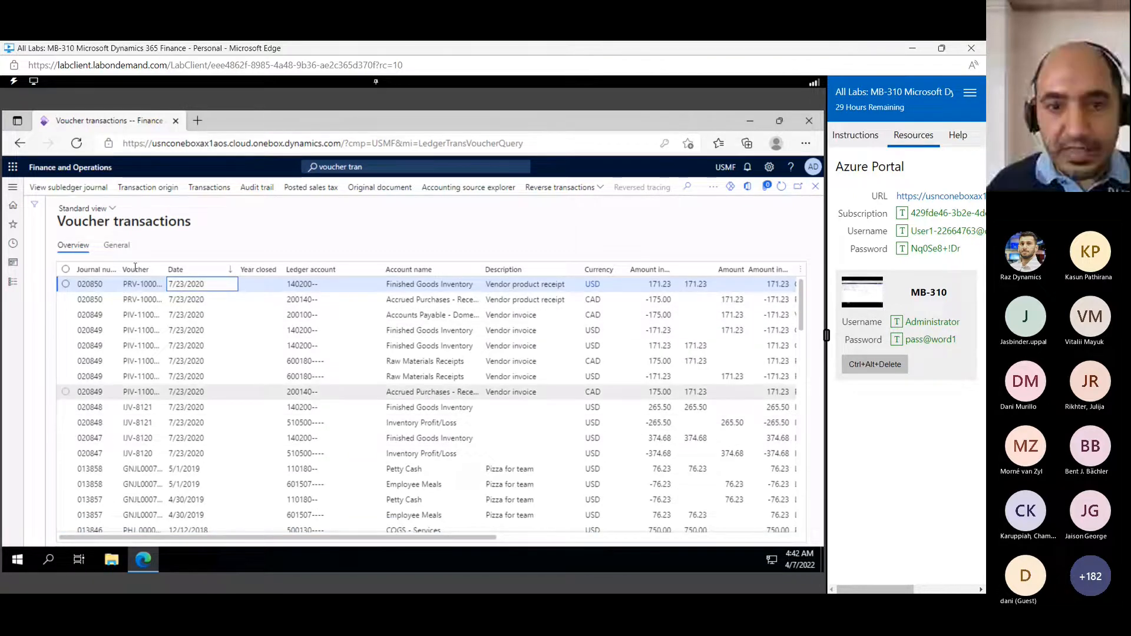
click(815, 187)
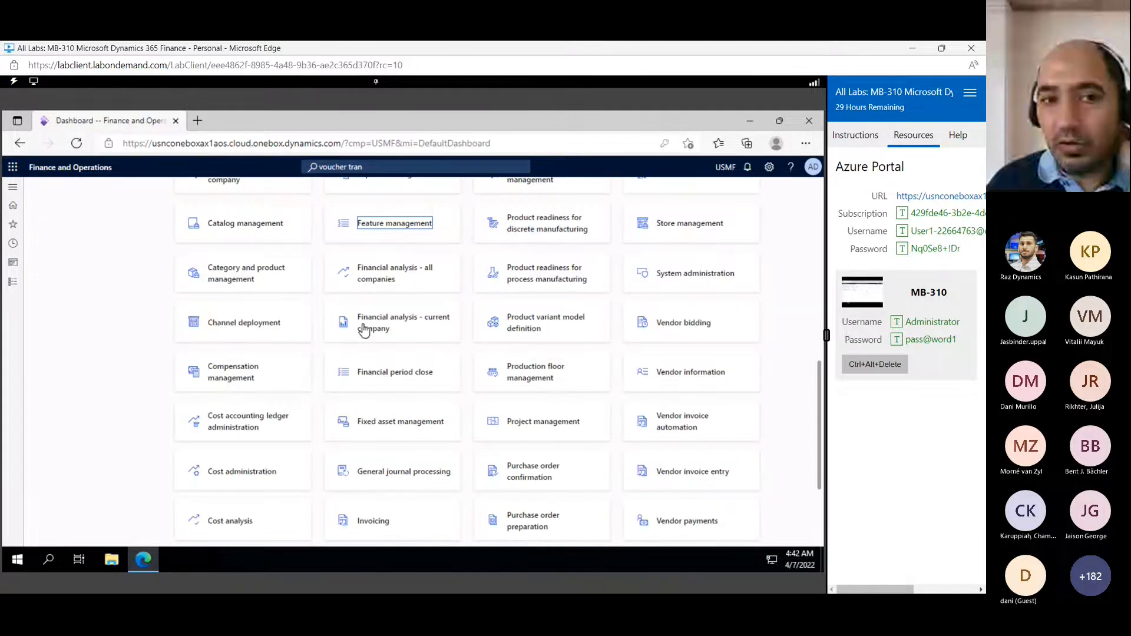
Reopen Year end close from General ledger period close and select the US companies group.
click(14, 287)
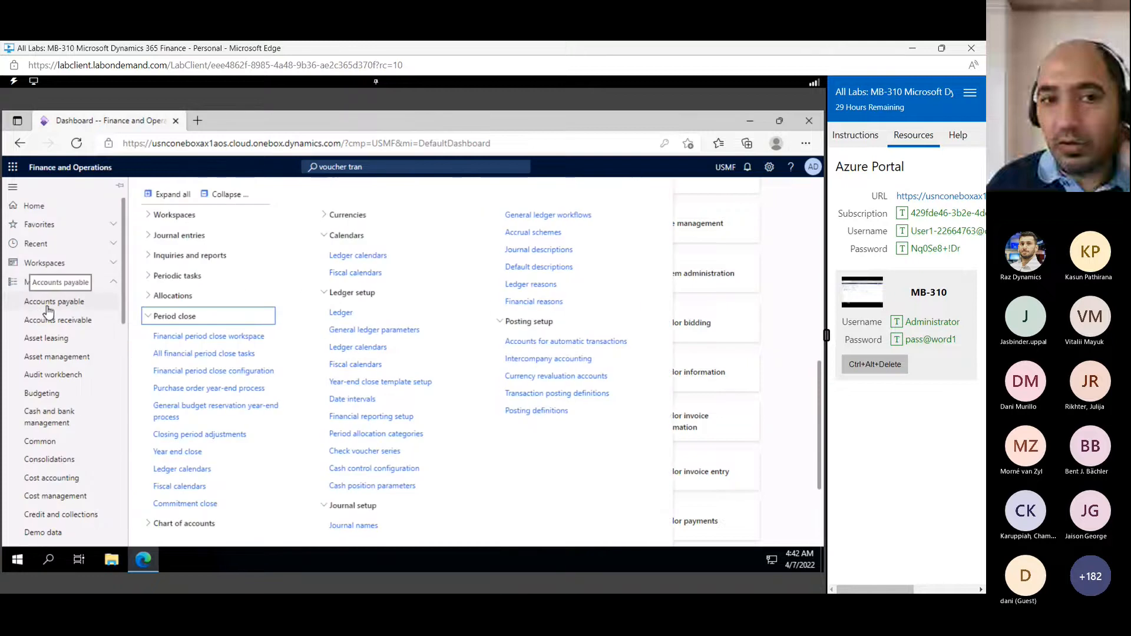
click(178, 452)
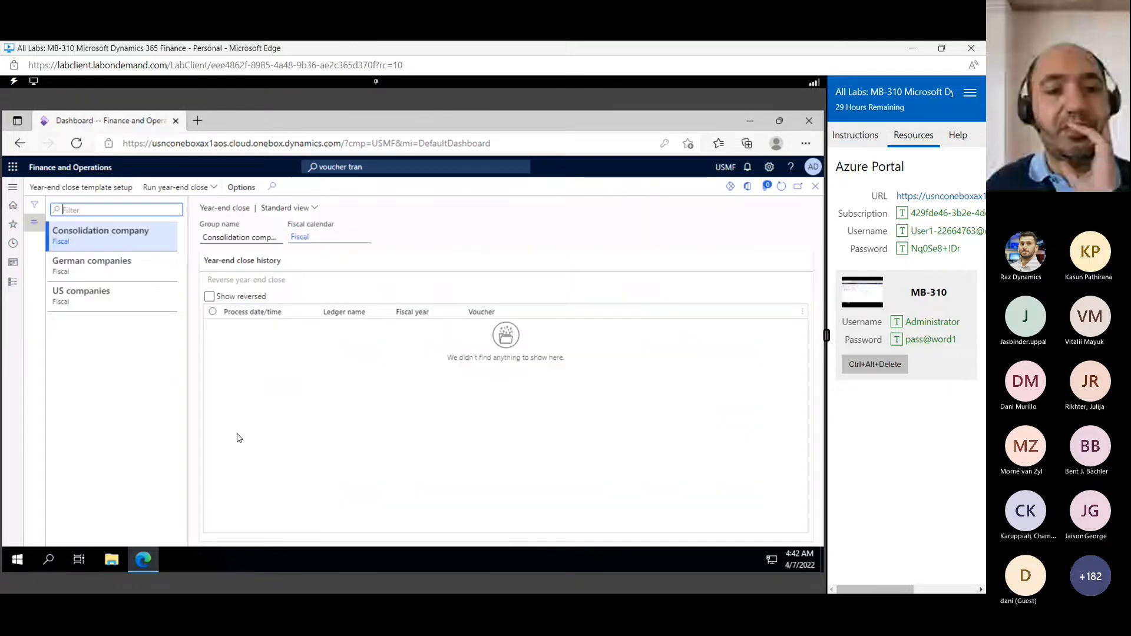
click(101, 295)
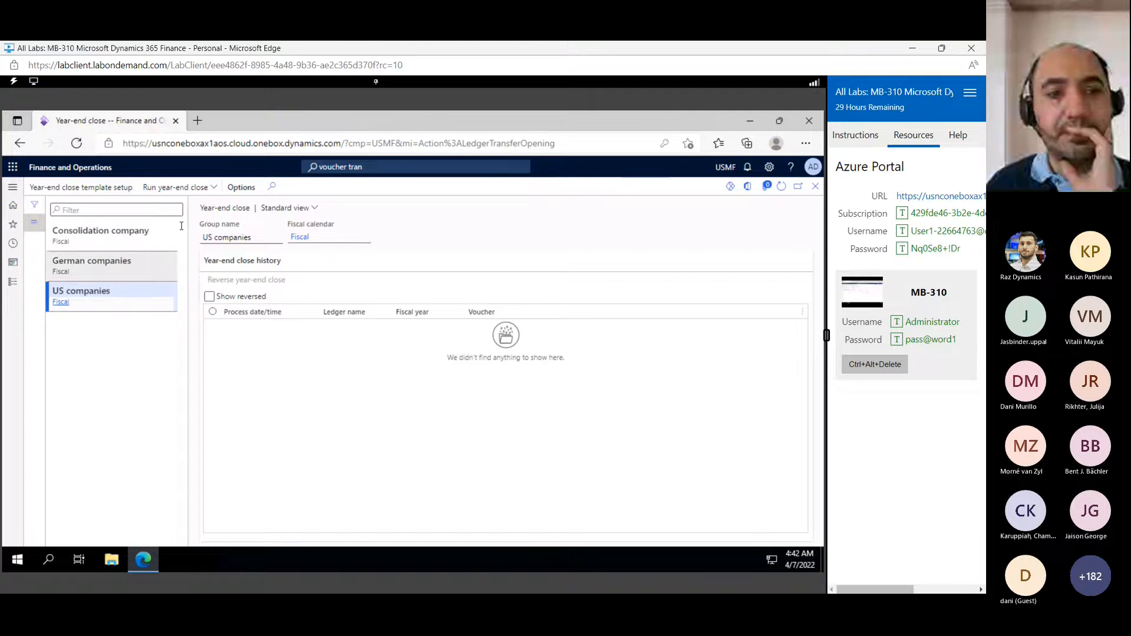
Start the year-end close for the US companies group with only the USMF legal entity selected.
click(210, 188)
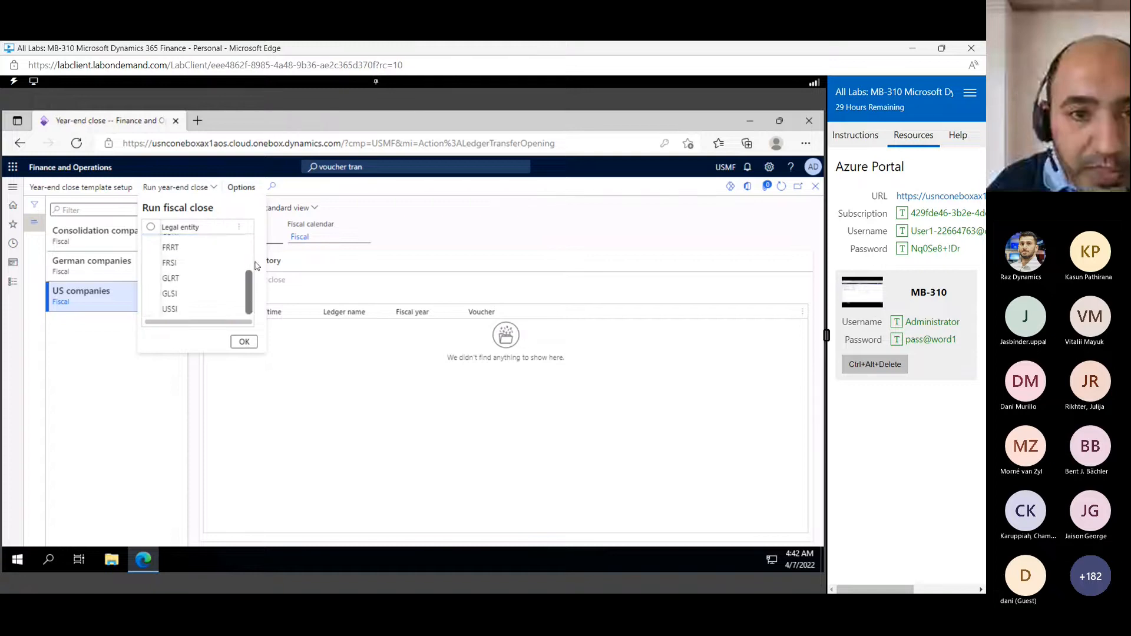
click(151, 226)
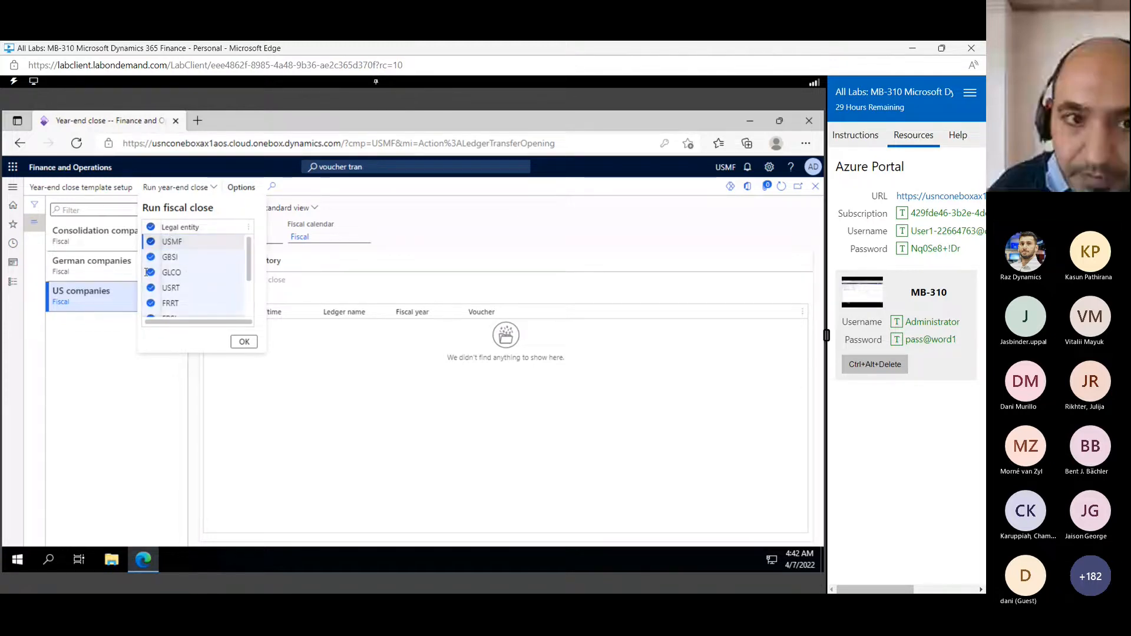
click(150, 226)
click(150, 243)
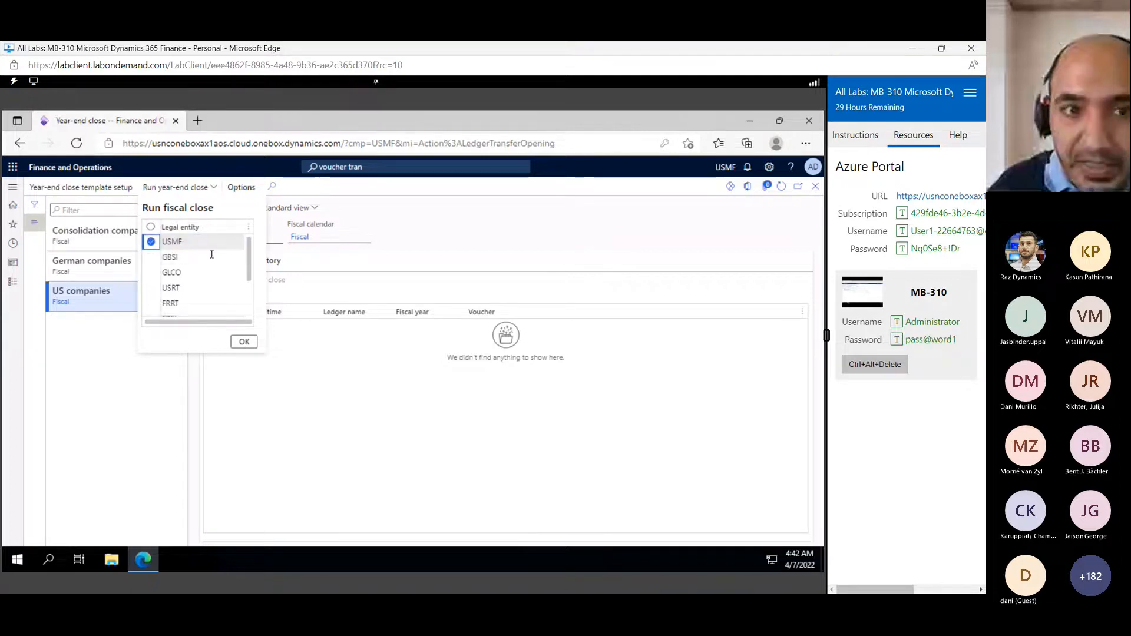
click(242, 344)
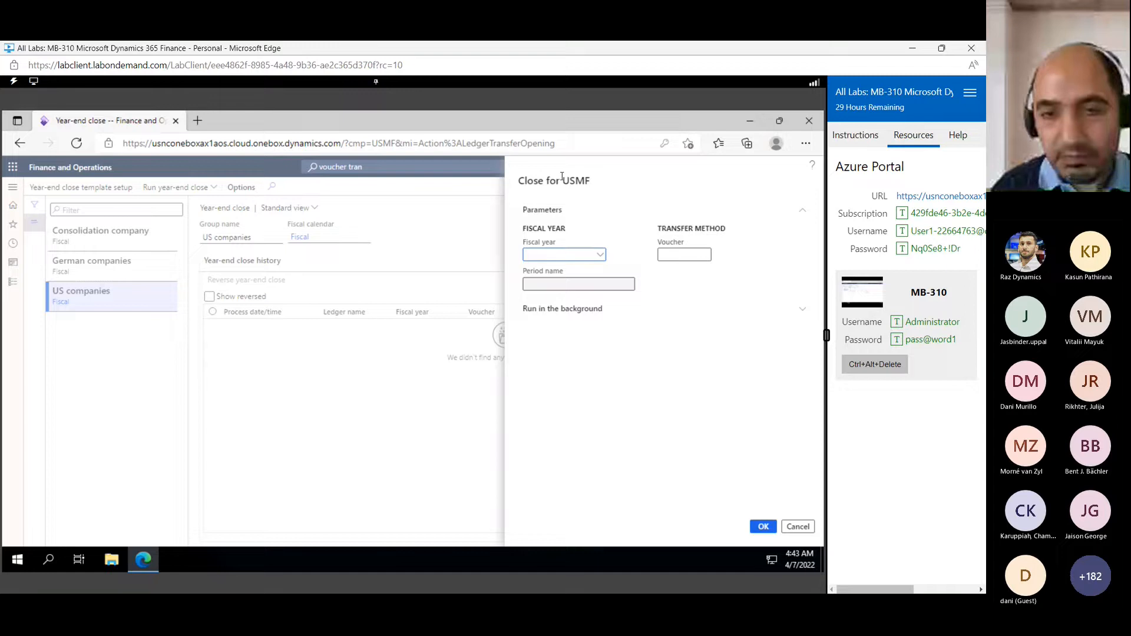
Set the USMF close's fiscal year to 2020 and its voucher to EYC-USMF-2020-1.
click(599, 260)
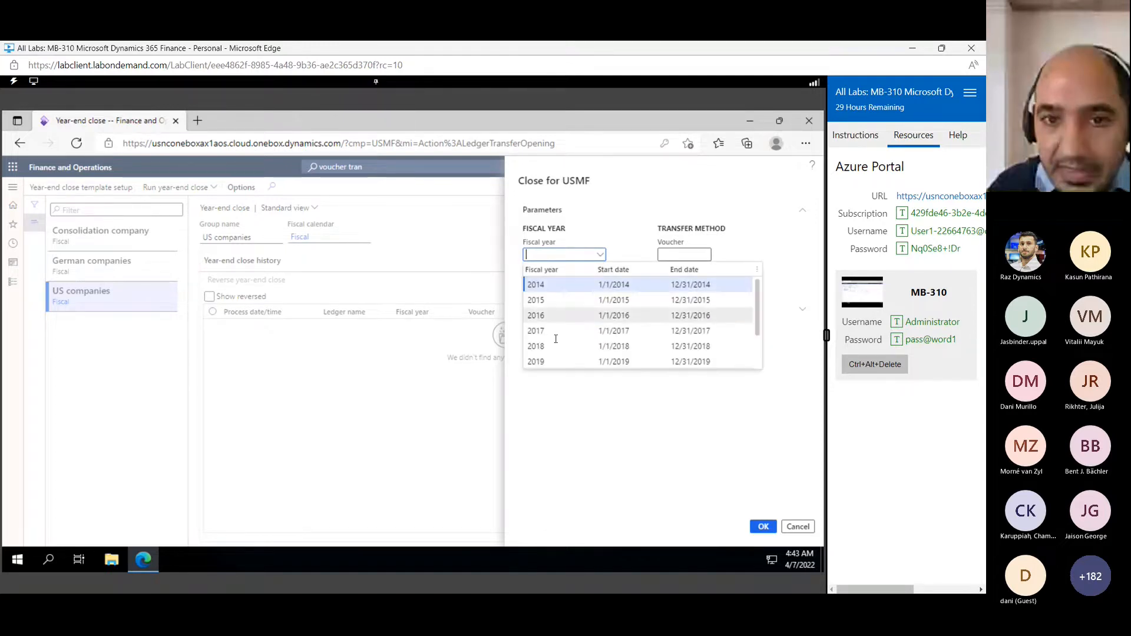
scroll(753, 313, down, 2)
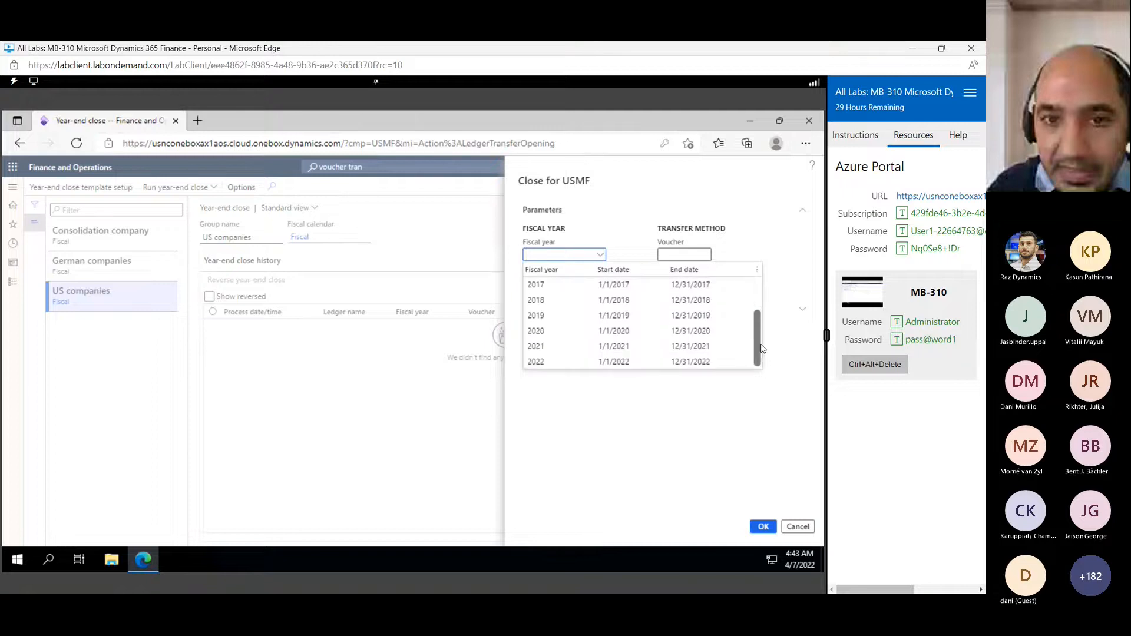
click(544, 333)
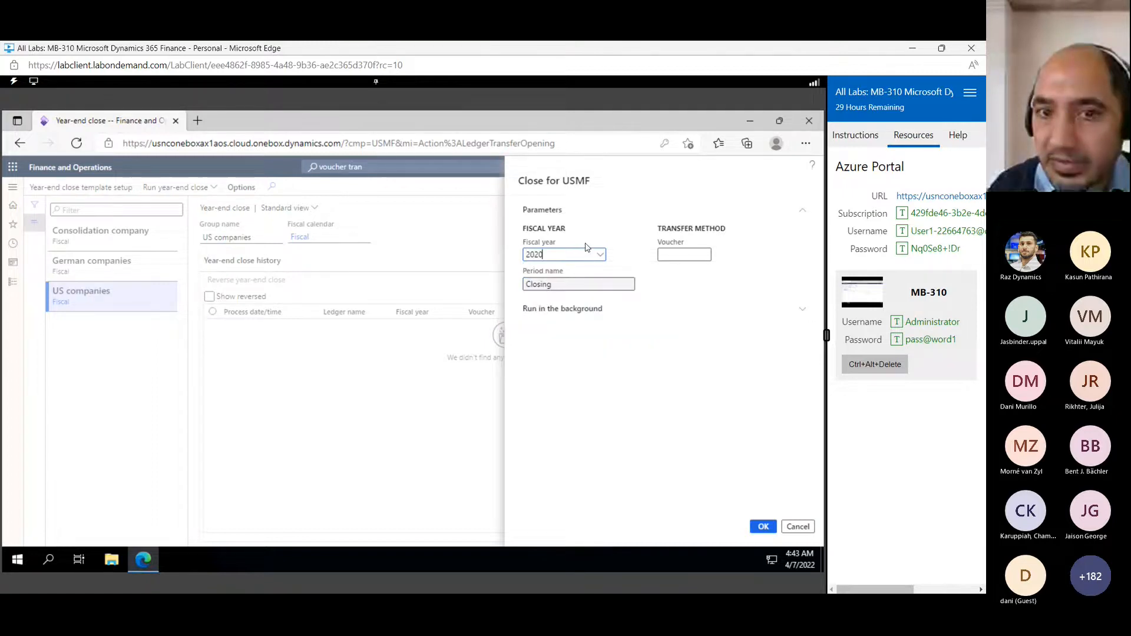
click(684, 253)
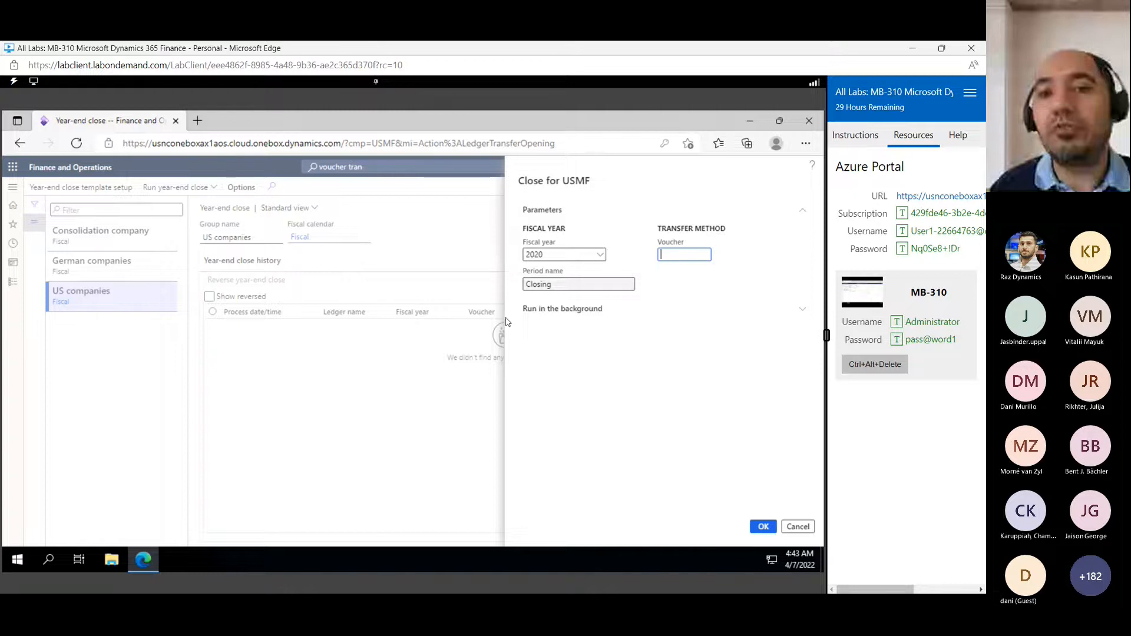
text(CLOSE)
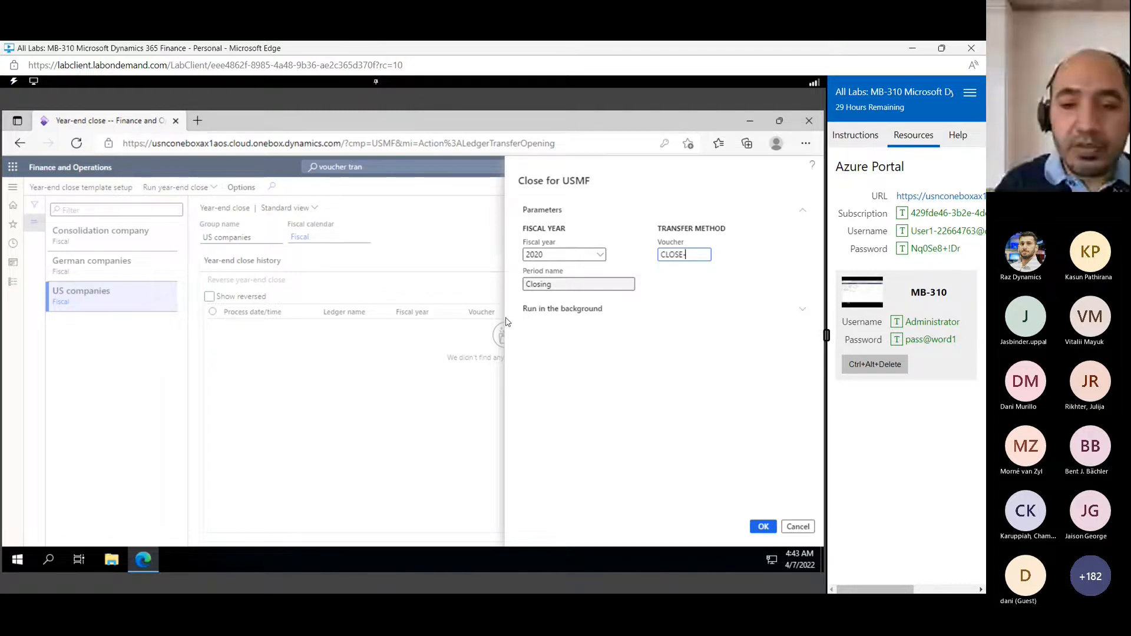
text(-USMF)
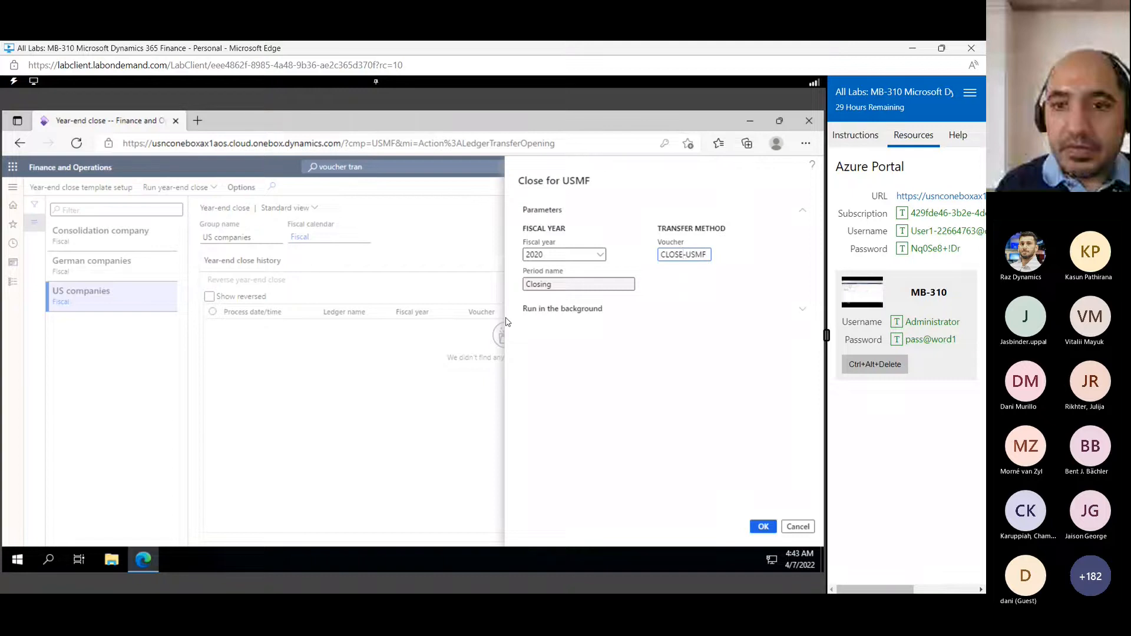
text(EYC)
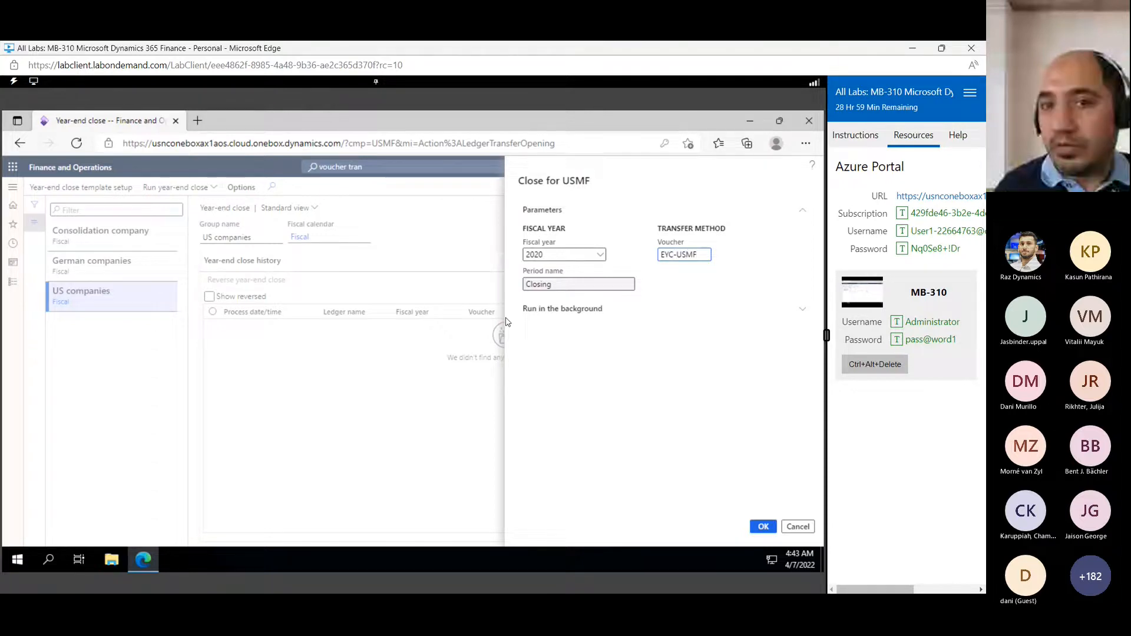
text(2020)
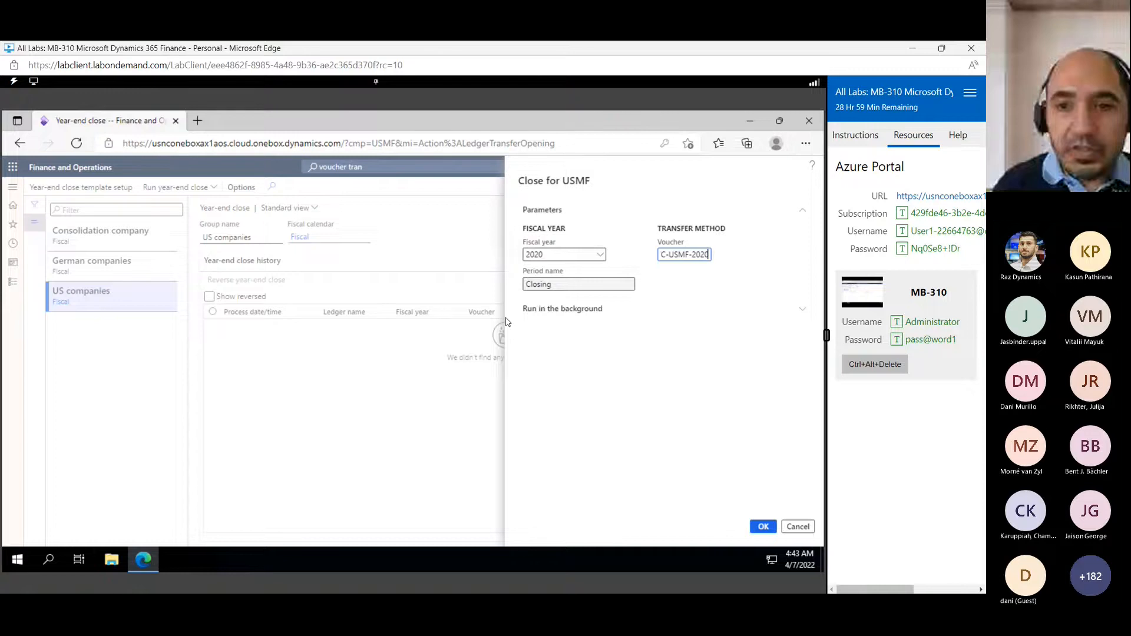
text(-1)
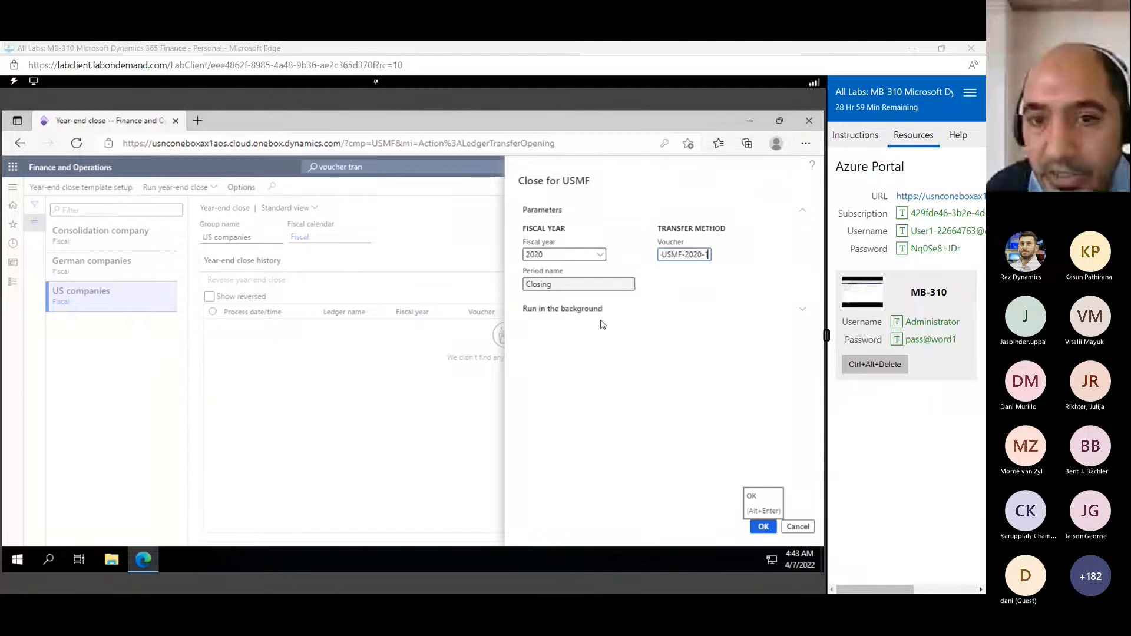
Review the background run settings for the USMF close and submit the fiscal close job.
click(554, 311)
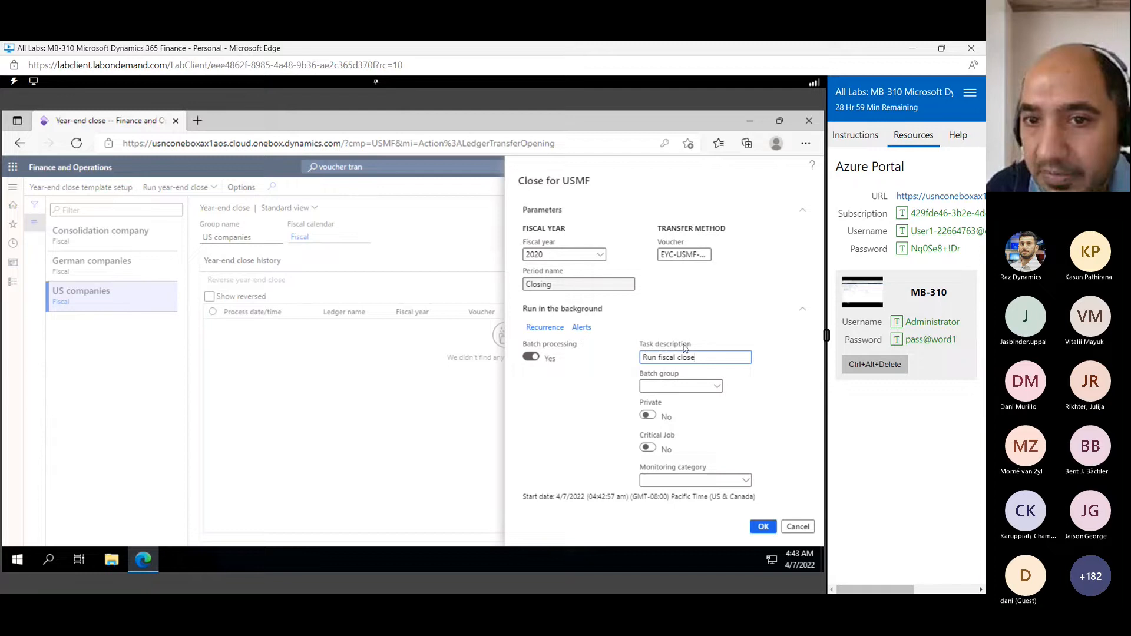
click(757, 317)
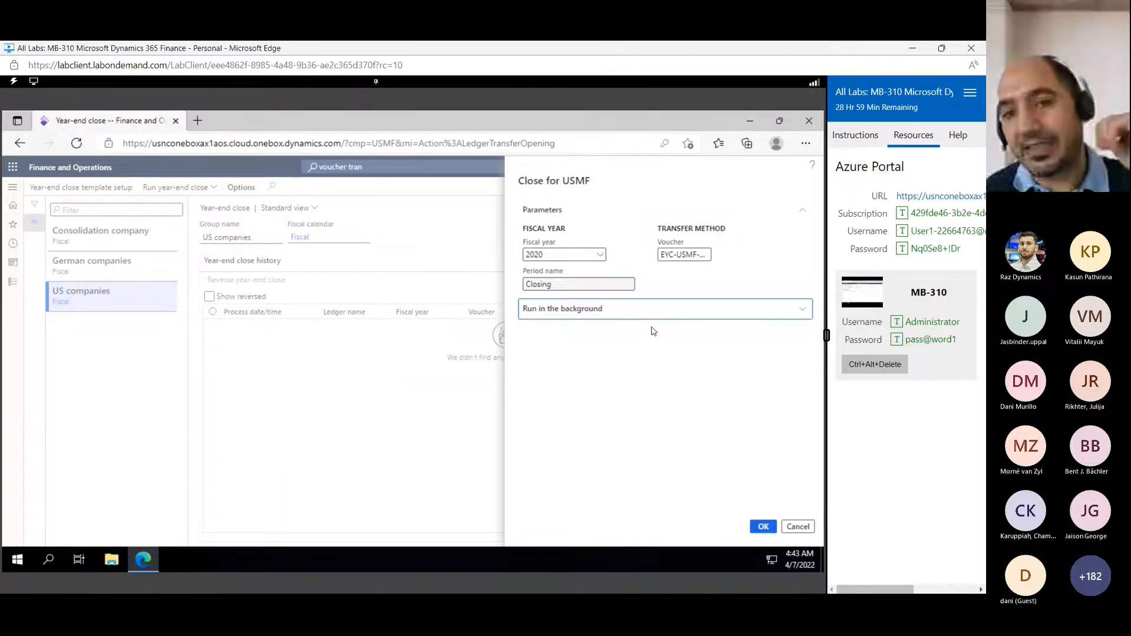
click(593, 341)
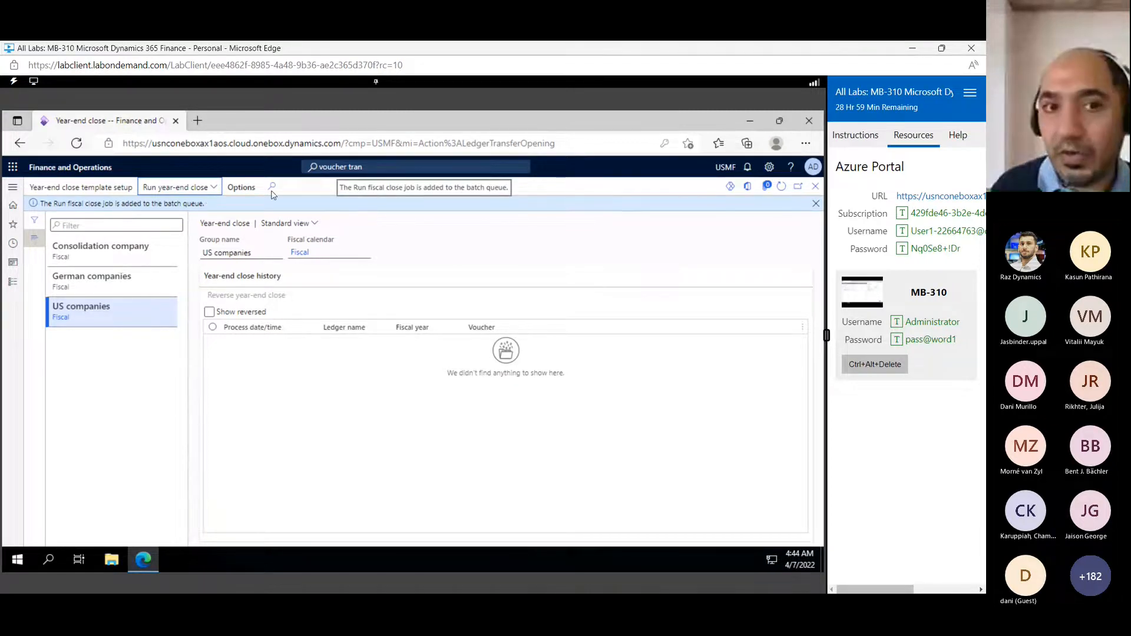
Search for "batch job", open the Batch jobs page and filter it to job descriptions beginning with "Run Fis".
click(400, 165)
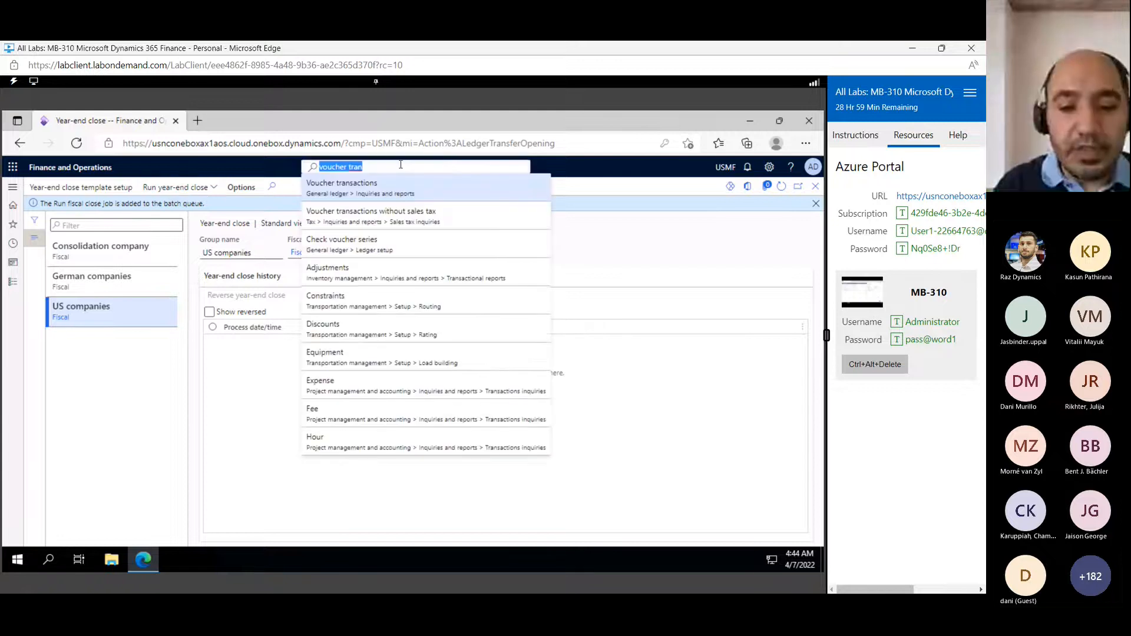
text(batch job)
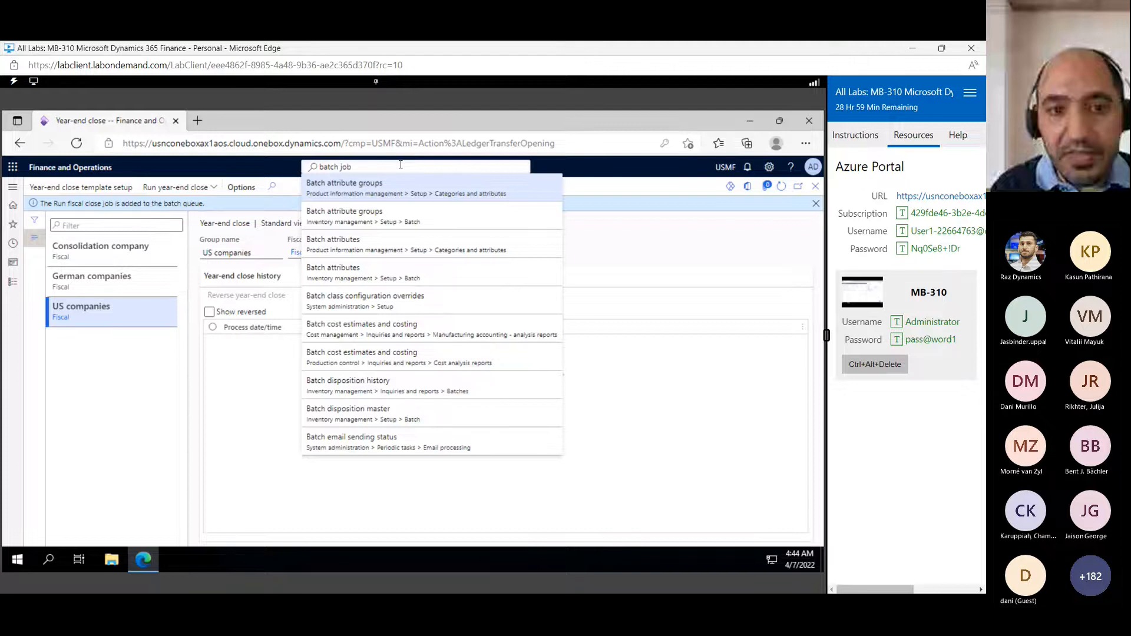
click(353, 302)
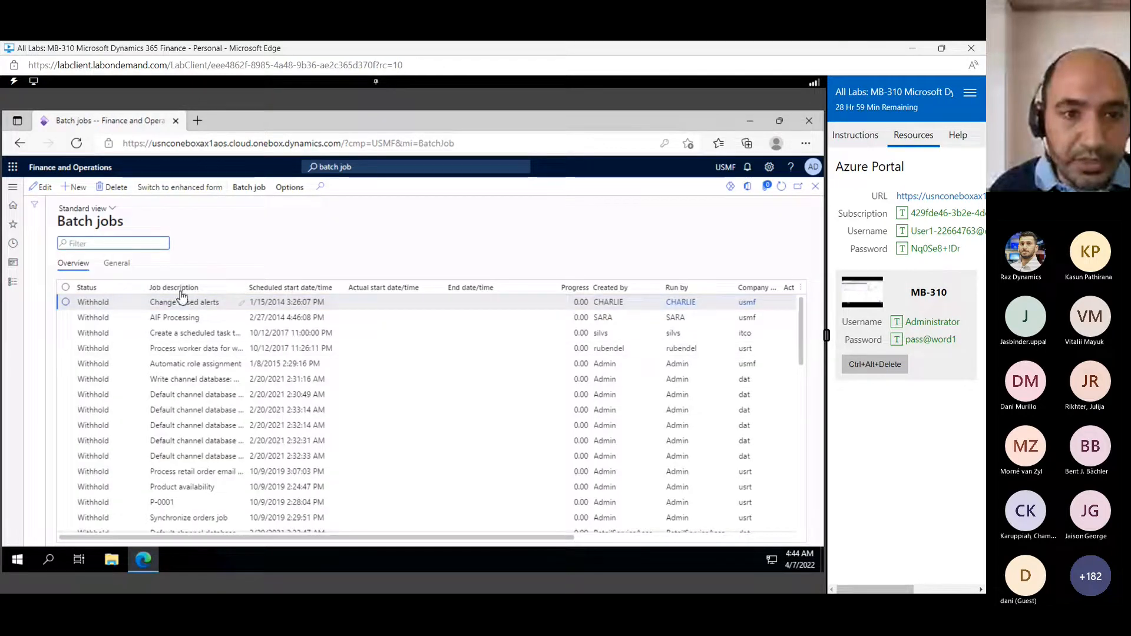
click(241, 290)
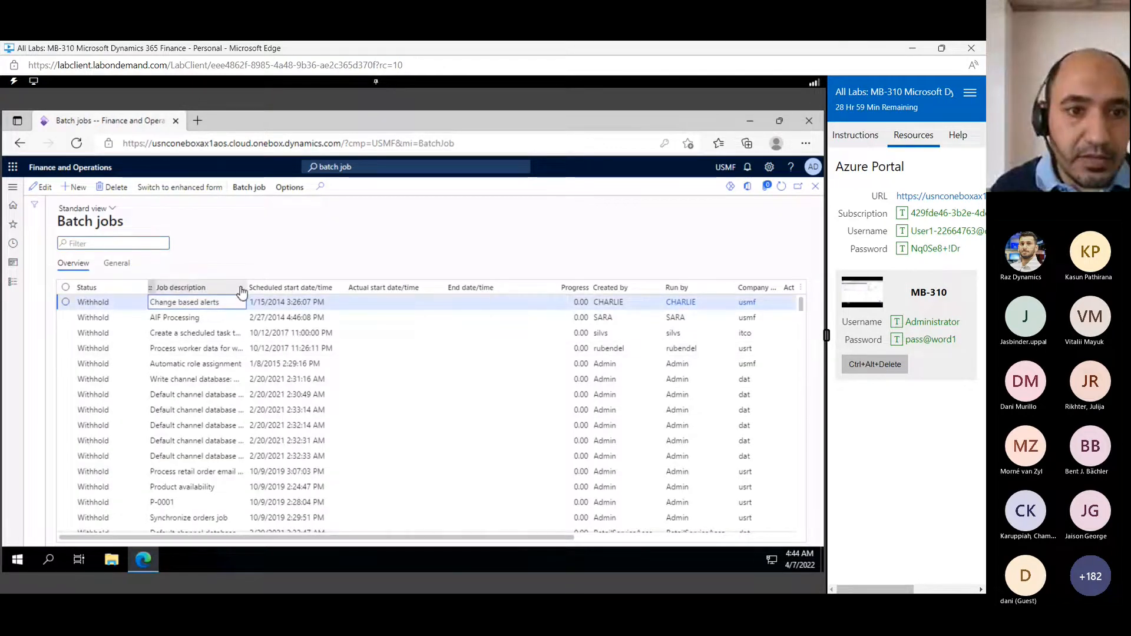
click(240, 290)
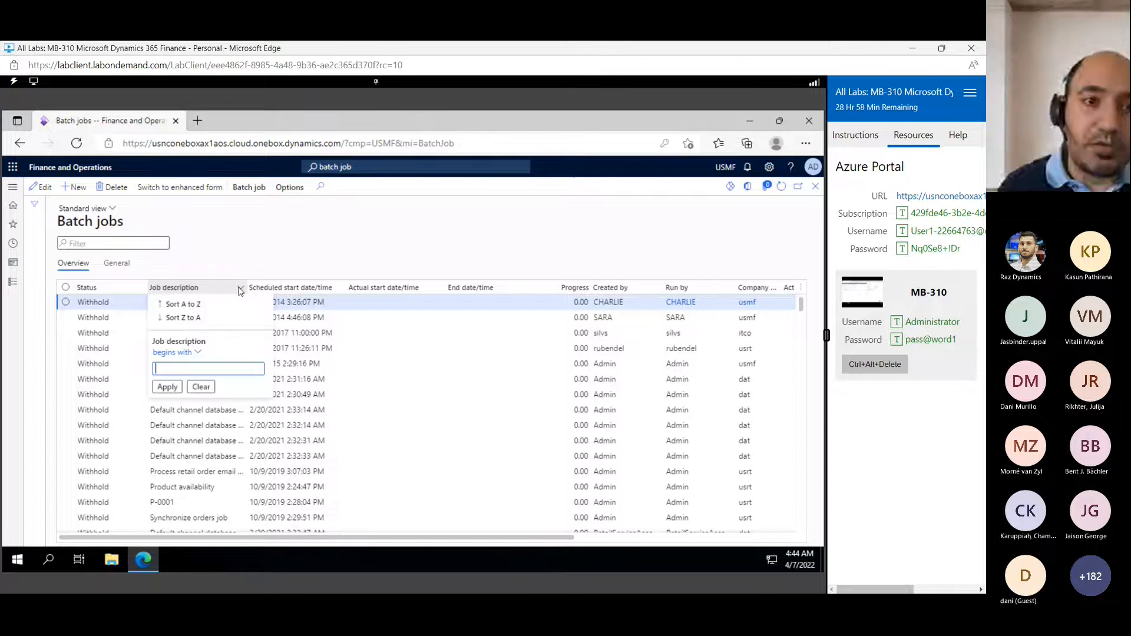
text(Run Fis)
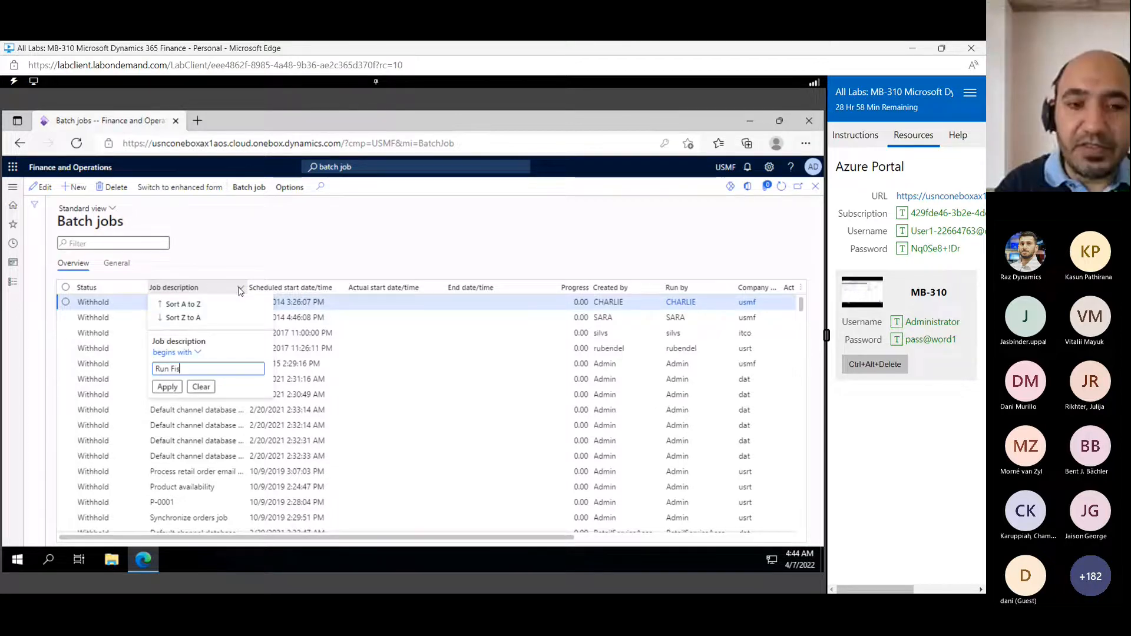
click(167, 388)
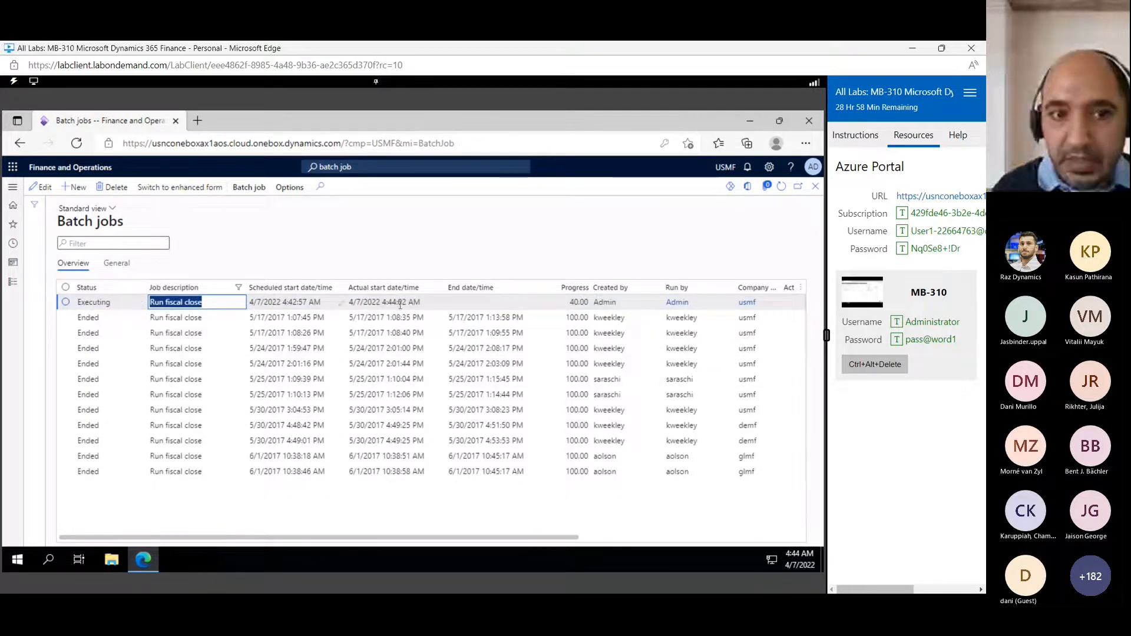
Refresh the batch jobs list repeatedly to check the progress of the USMF Run fiscal close job.
click(781, 188)
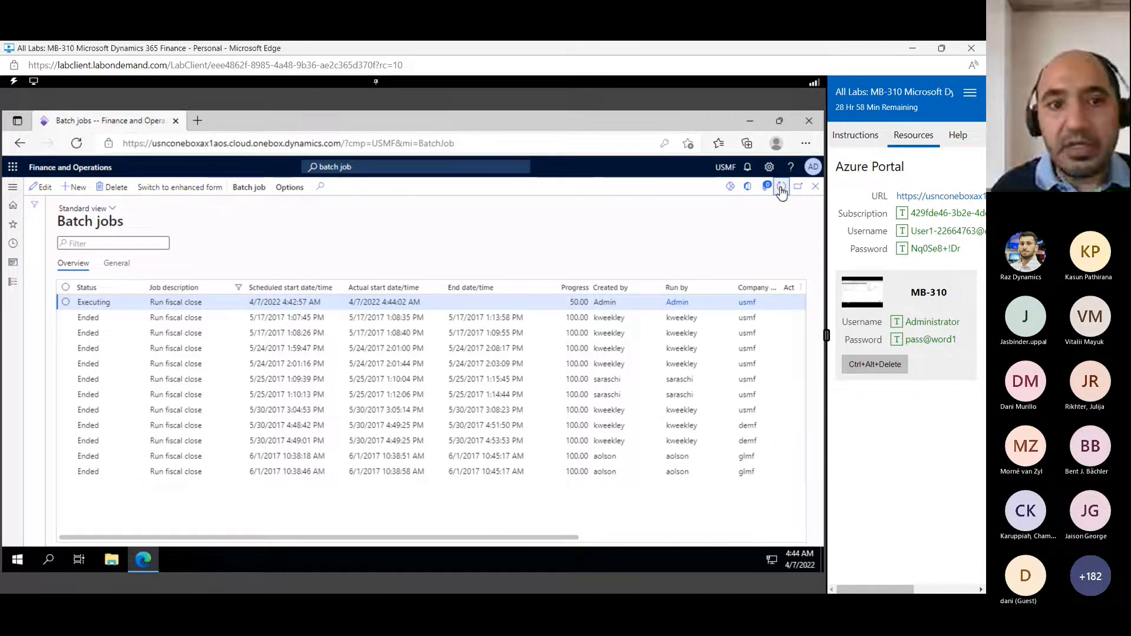
click(780, 190)
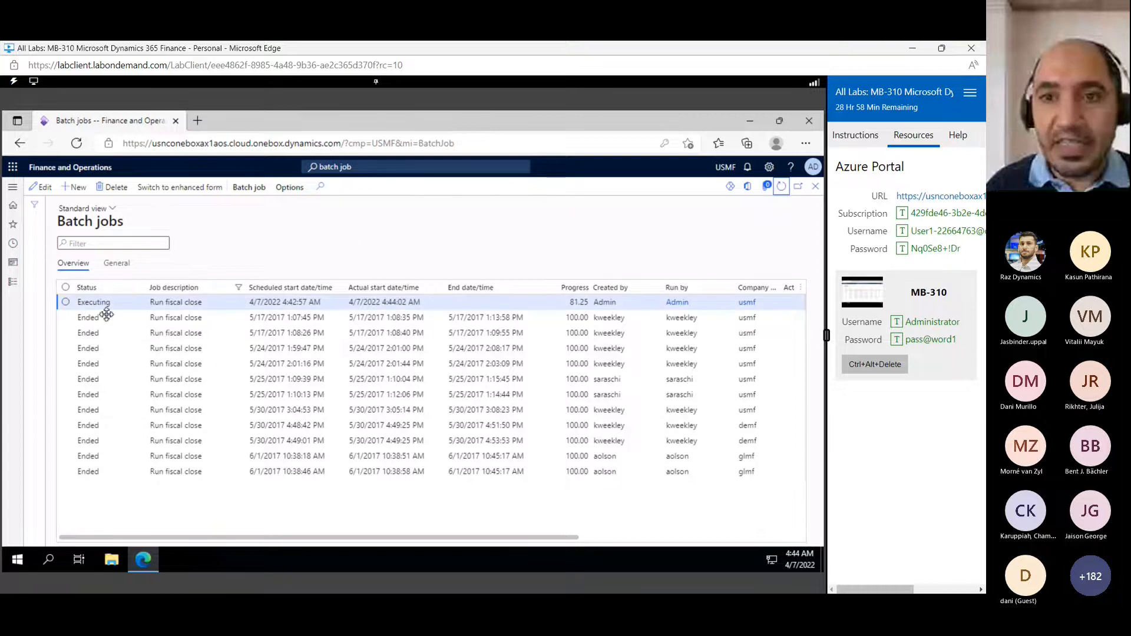
click(782, 187)
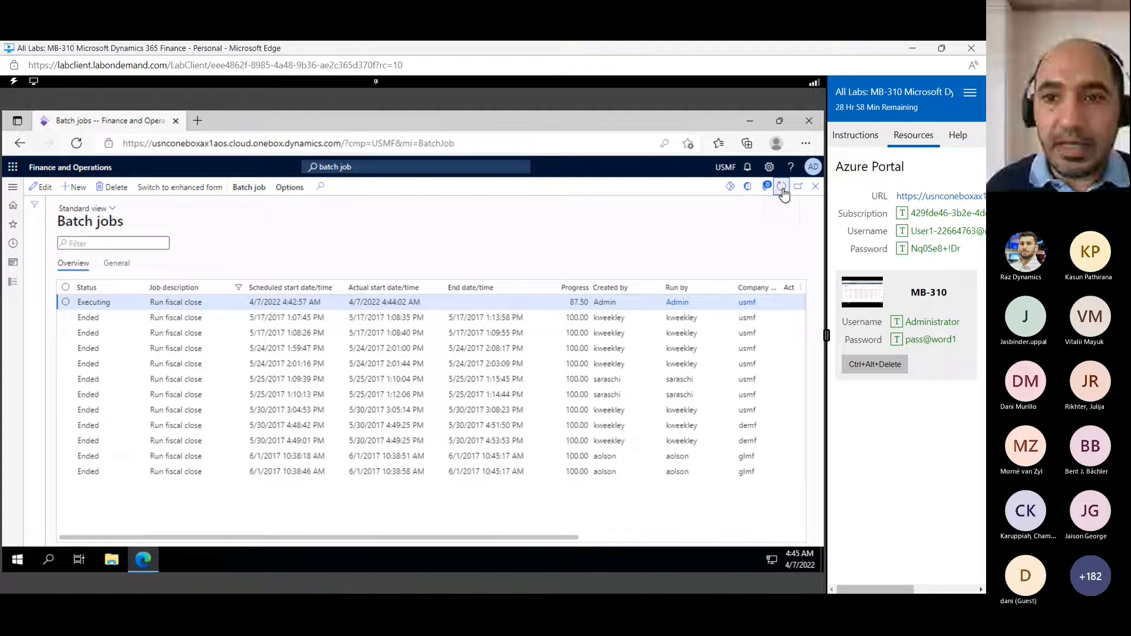
click(782, 189)
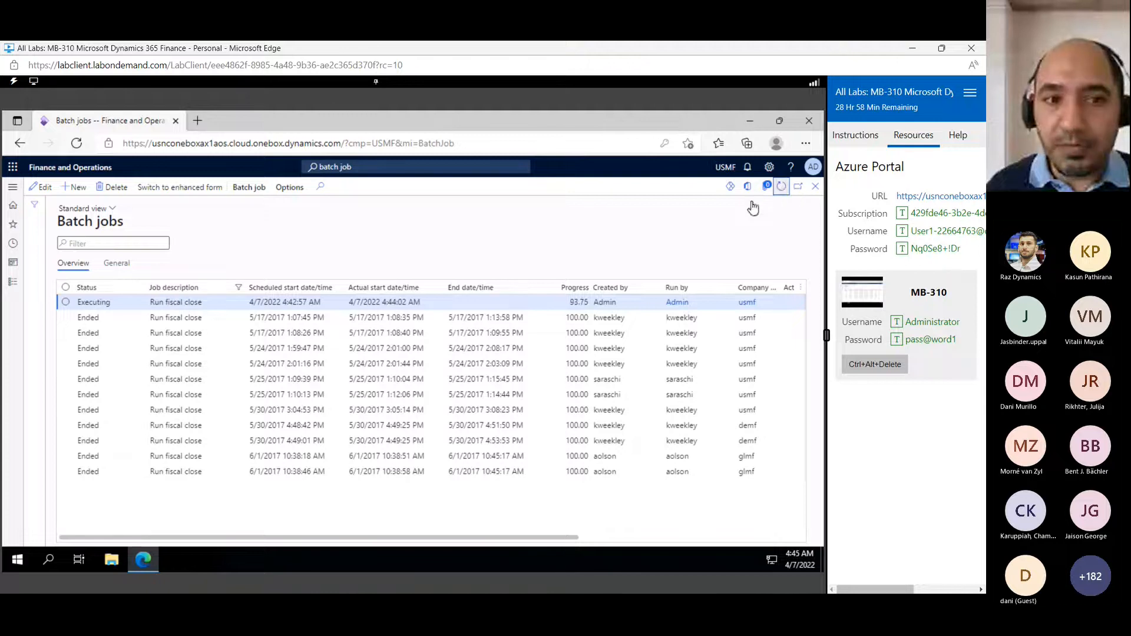
Leave the batch jobs list, open the General ledger Year end close page and select the US companies group.
click(814, 187)
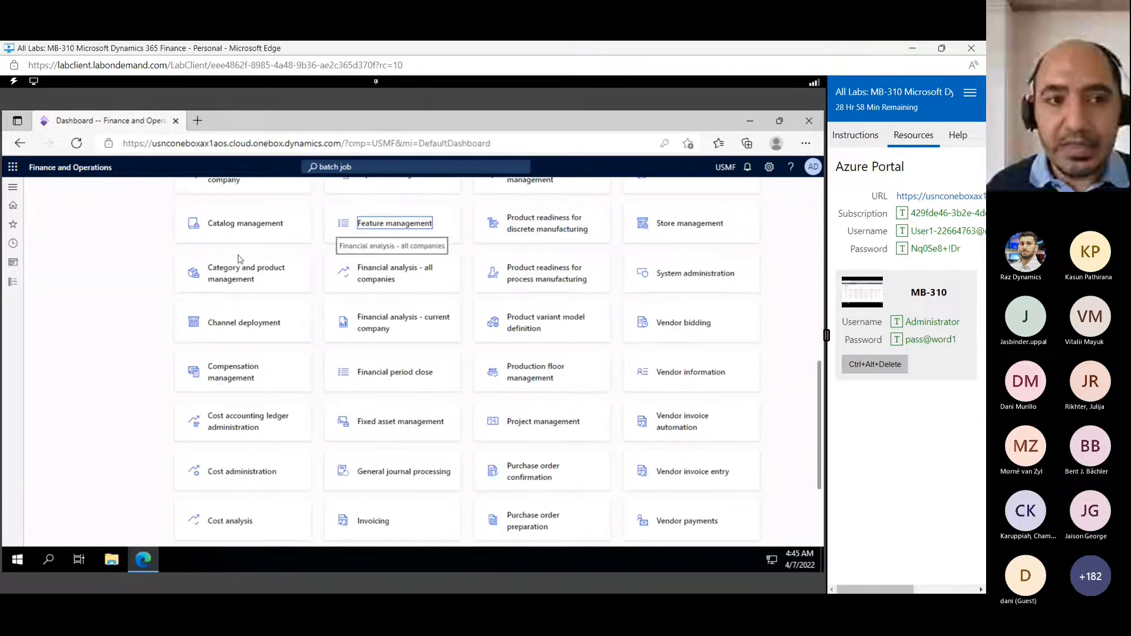
click(11, 285)
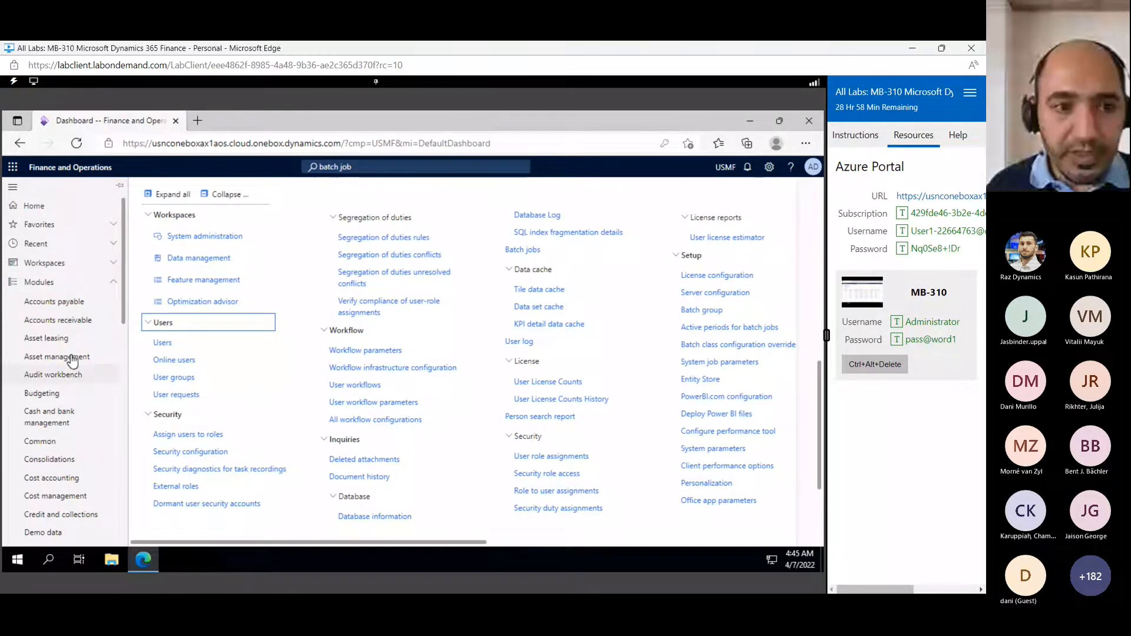
scroll(72, 377, down, 5)
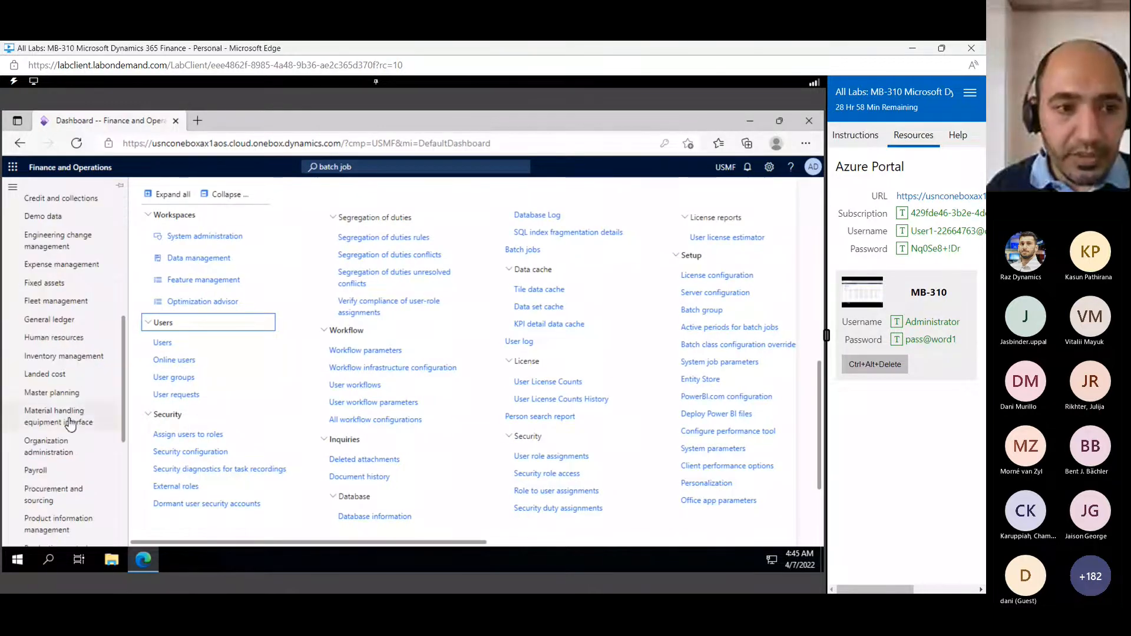
click(62, 323)
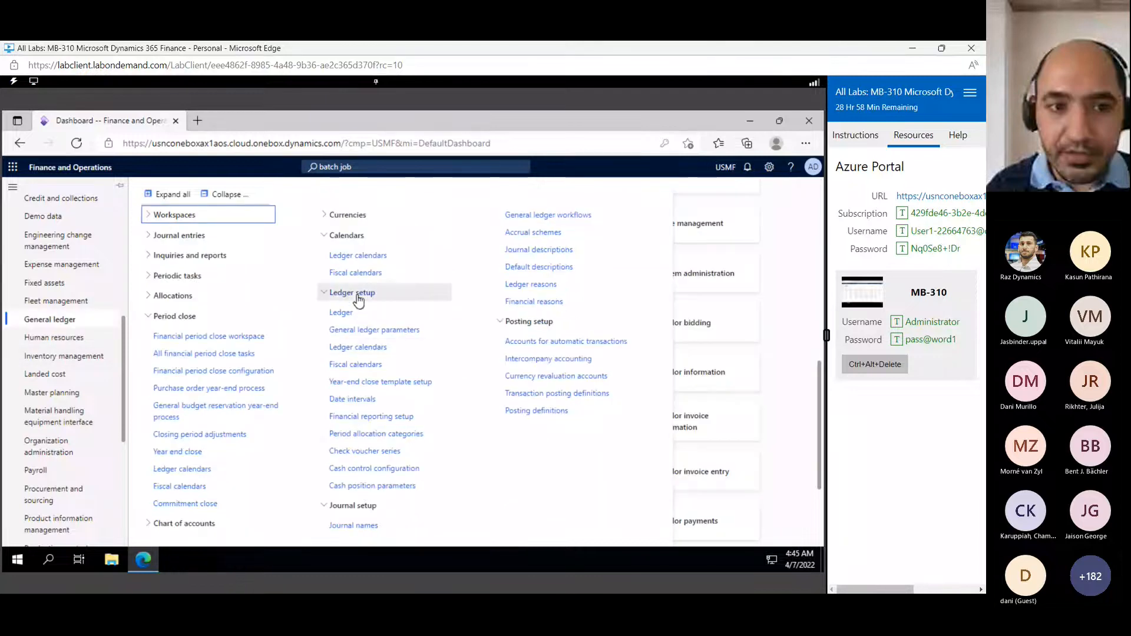
click(177, 453)
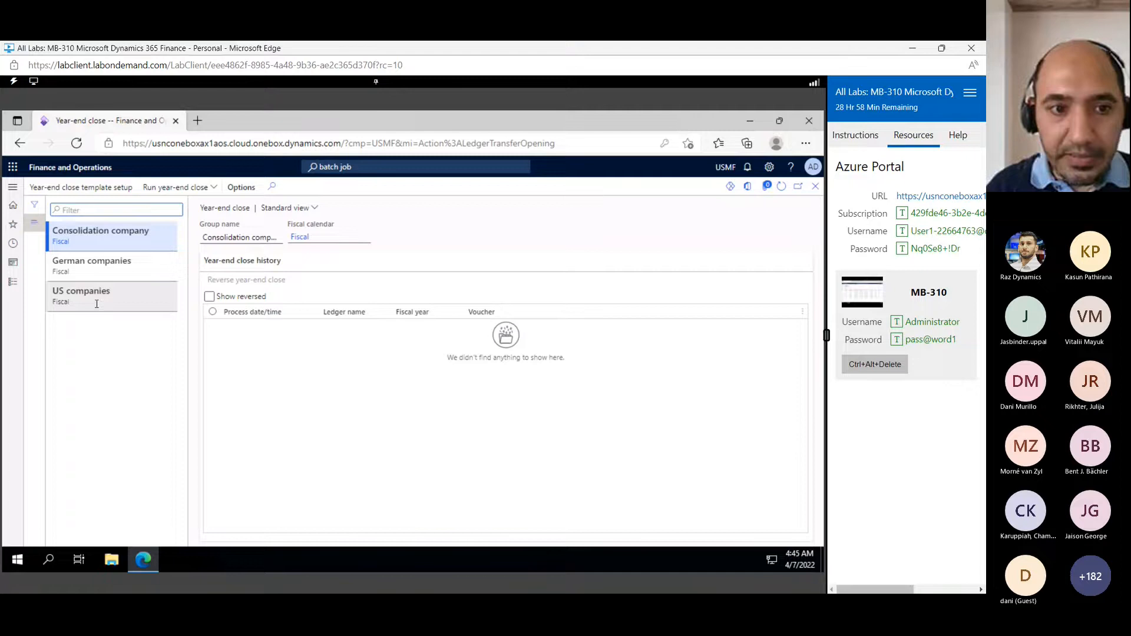
click(96, 304)
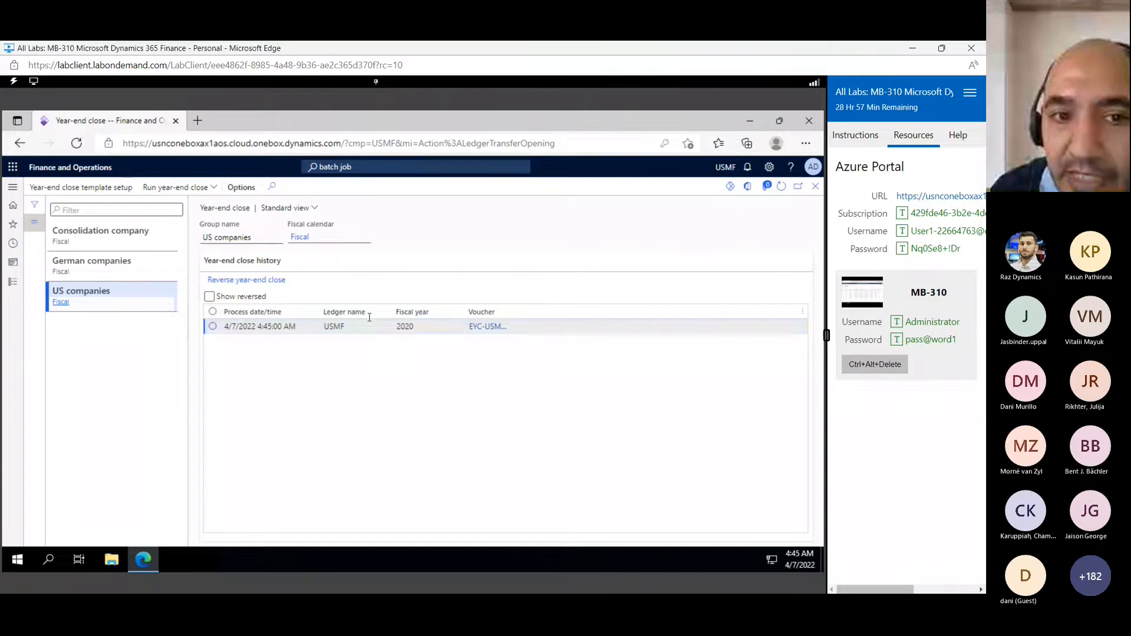
Open the voucher transactions of the USMF 2020 close and review their accounts and full voucher numbers, widening the Voucher columns.
double_click(517, 311)
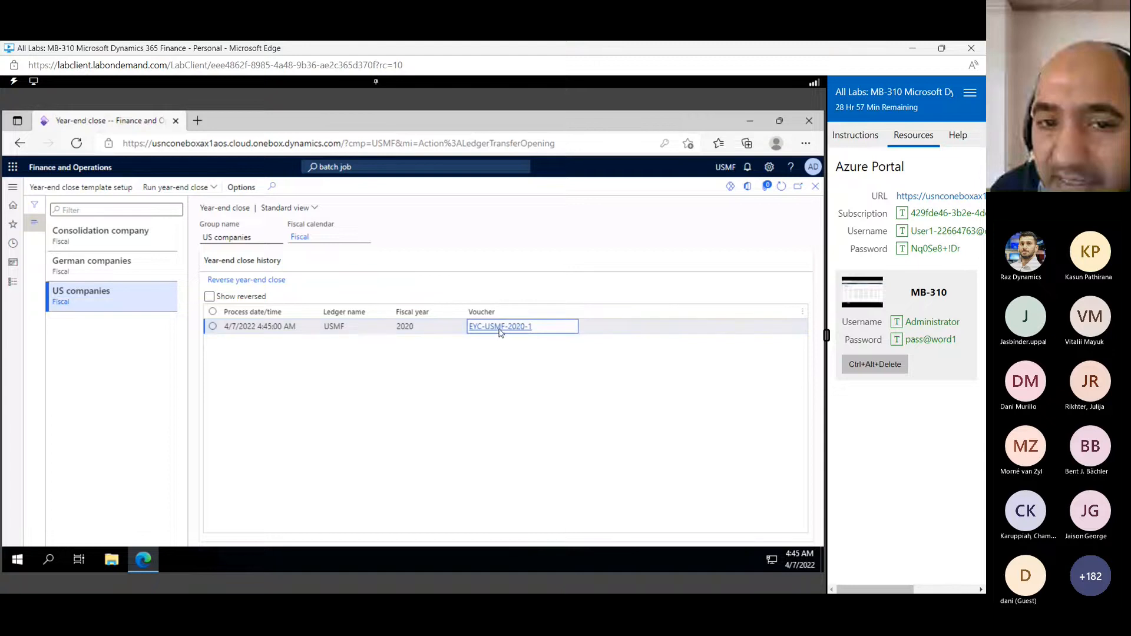
click(500, 332)
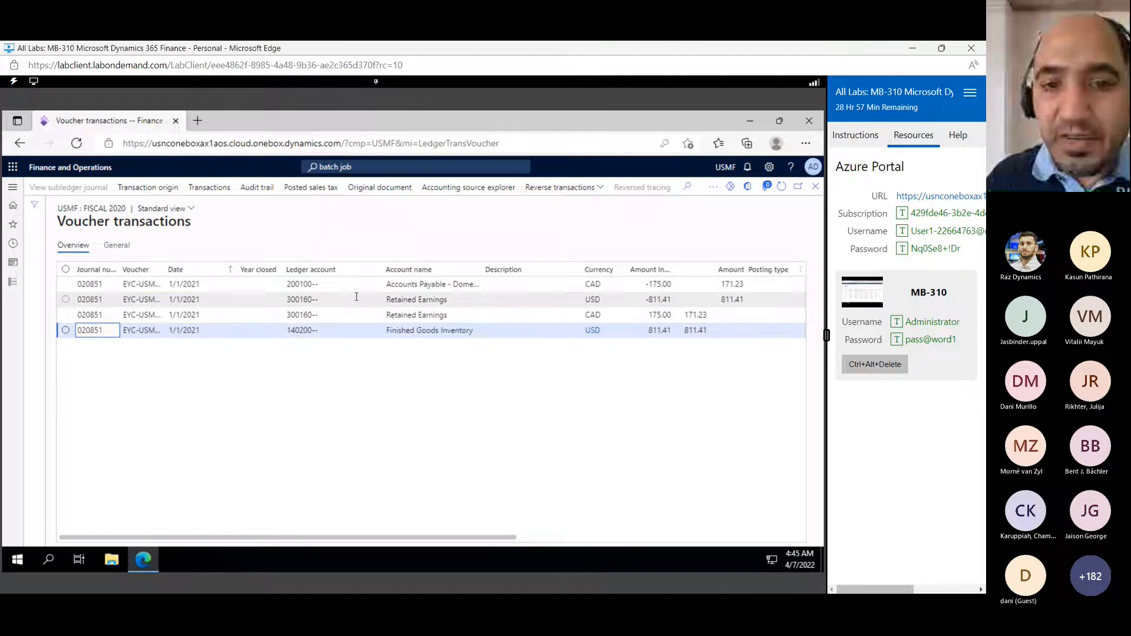
click(425, 299)
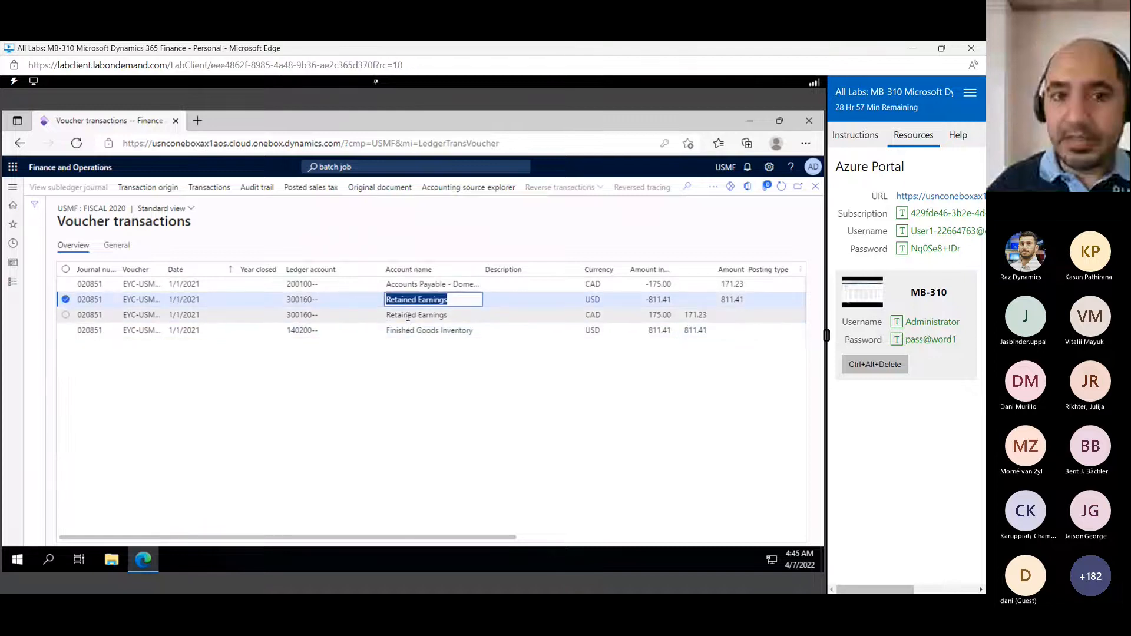
key(Down)
key(Down)
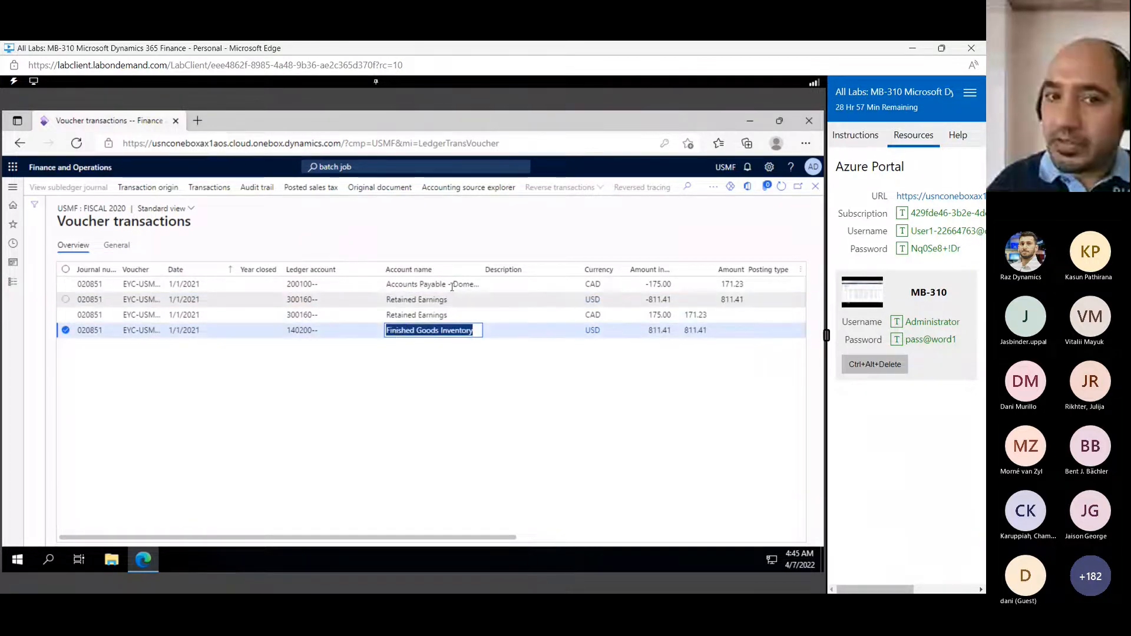
click(451, 287)
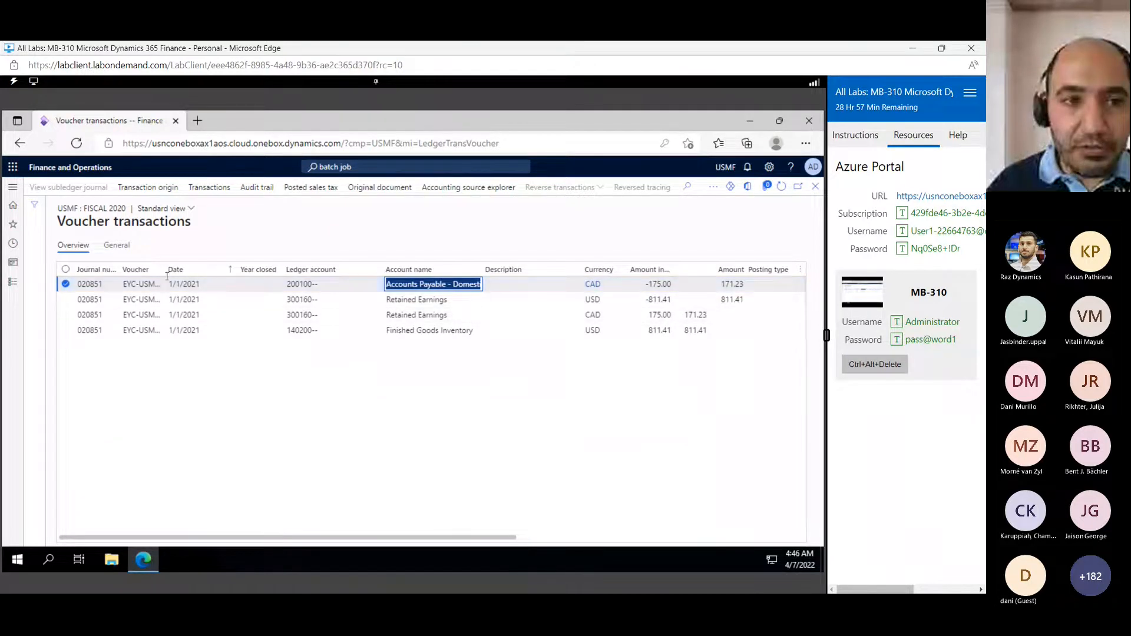
drag(166, 272, 195, 271)
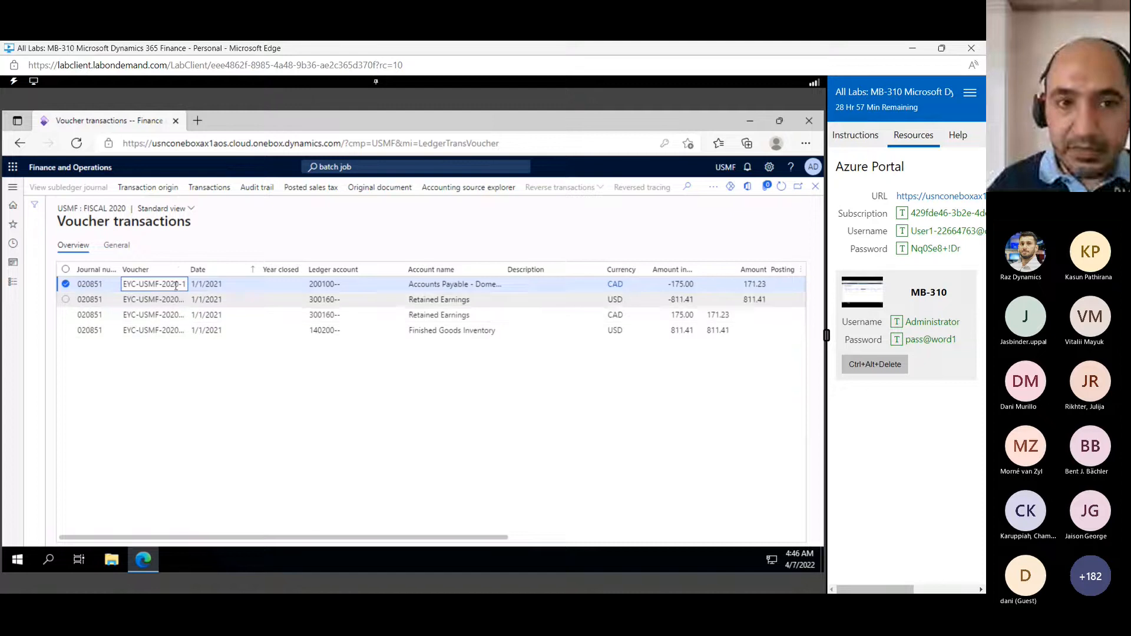
drag(191, 269, 200, 268)
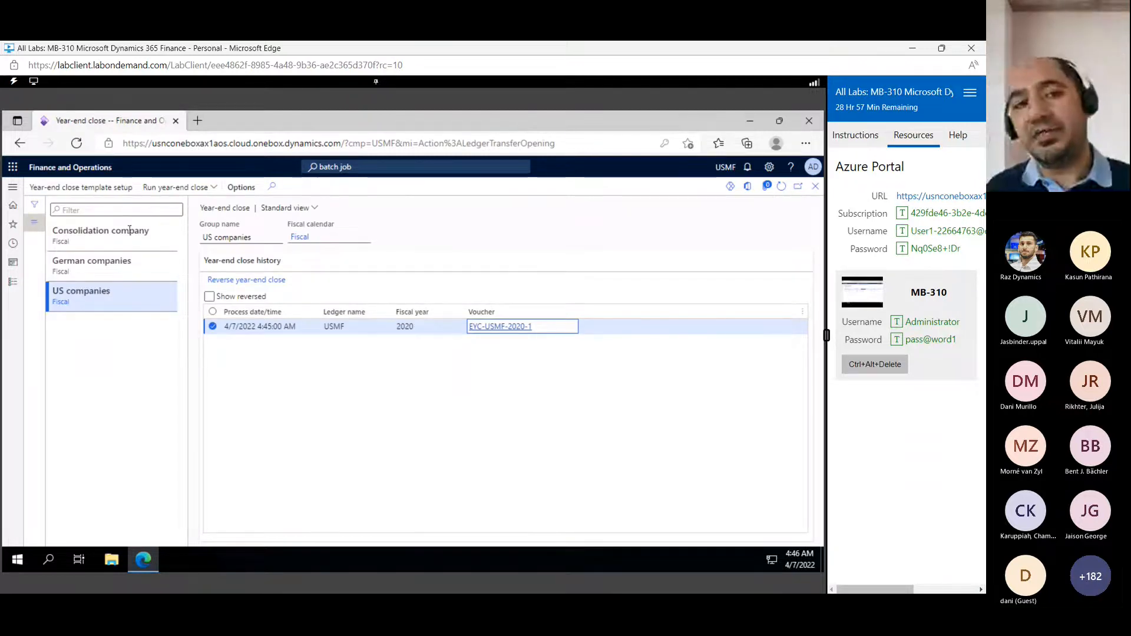
Start another fiscal close for the USMF legal entity and set its fiscal year to 2020.
click(179, 188)
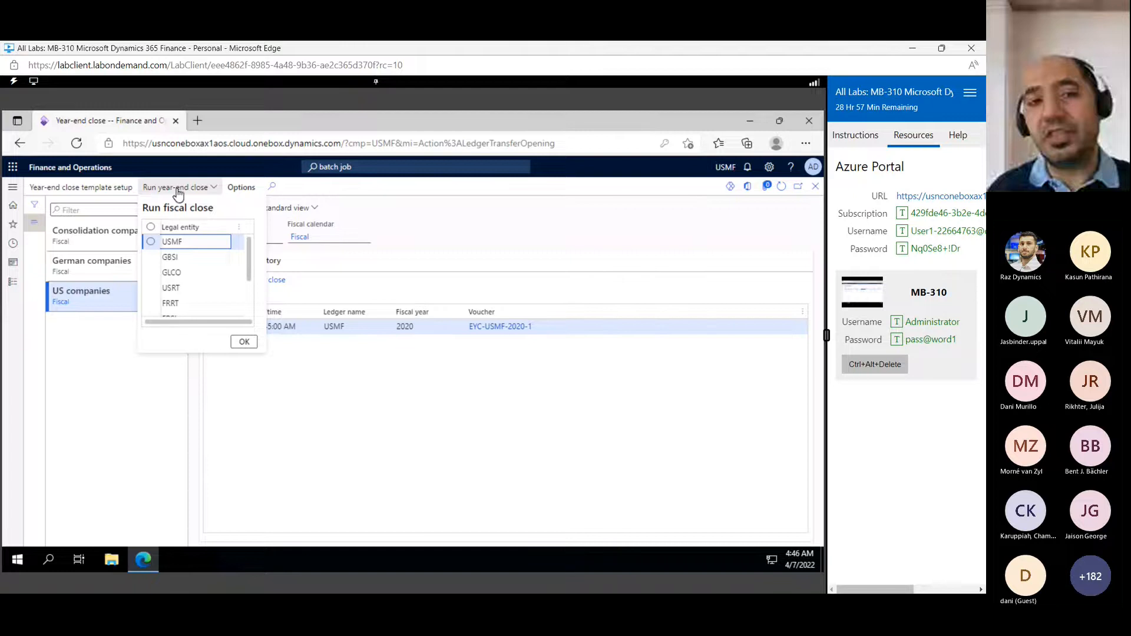
click(173, 241)
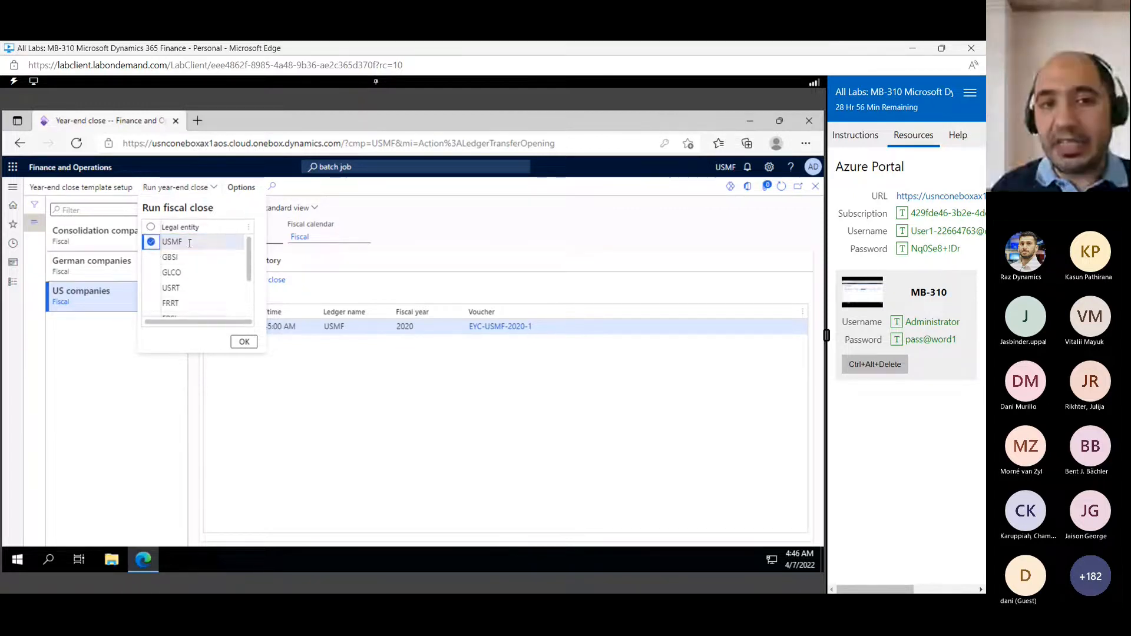
click(243, 342)
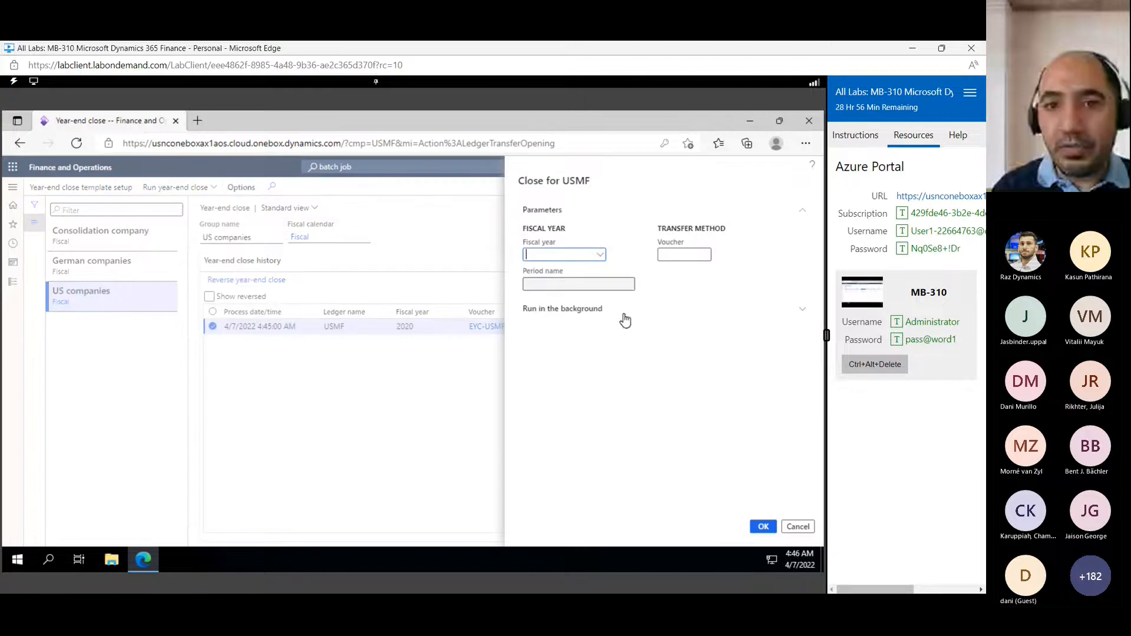
click(600, 256)
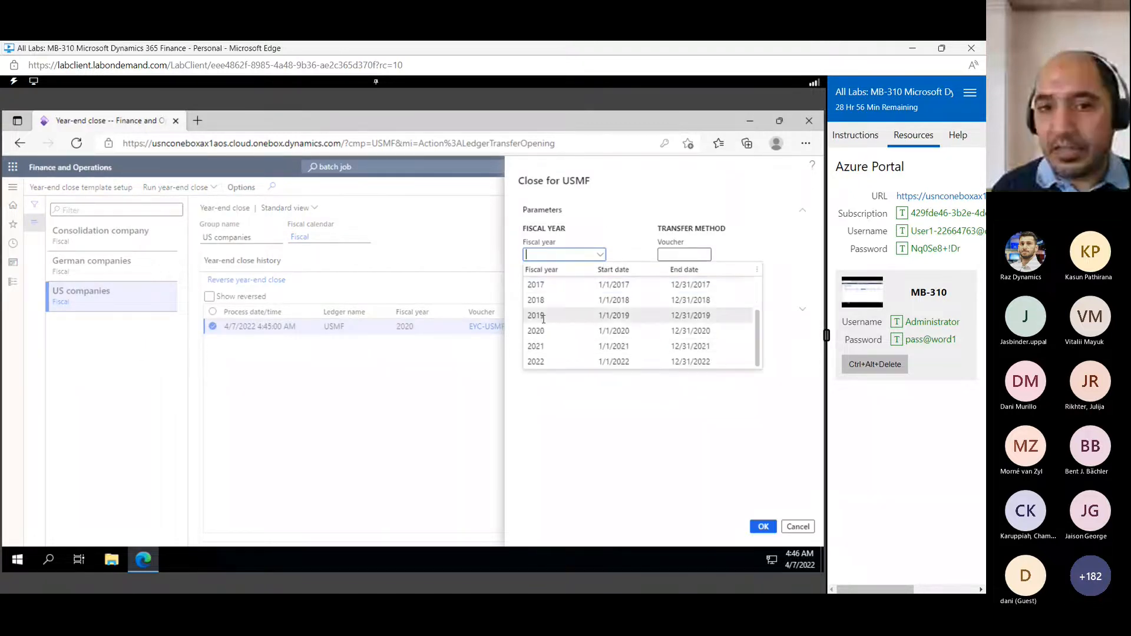
click(538, 316)
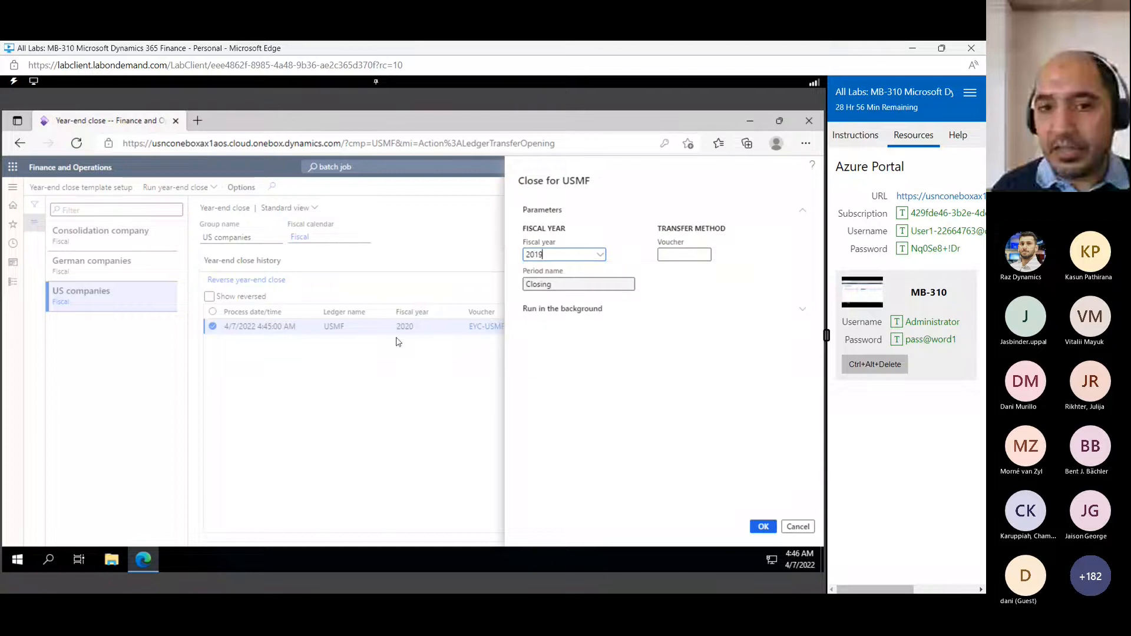
click(599, 255)
click(546, 332)
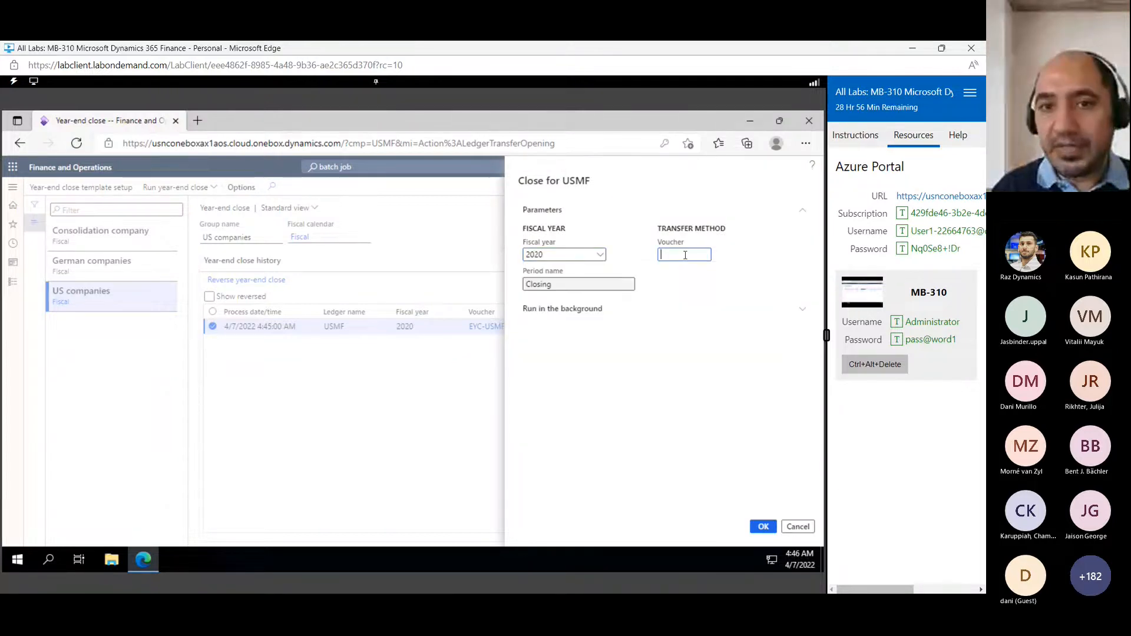
Set the close's voucher to EYC-USMF-2020-2, submit the fiscal close job and dismiss the notification.
click(685, 255)
text(EYC-USMF-)
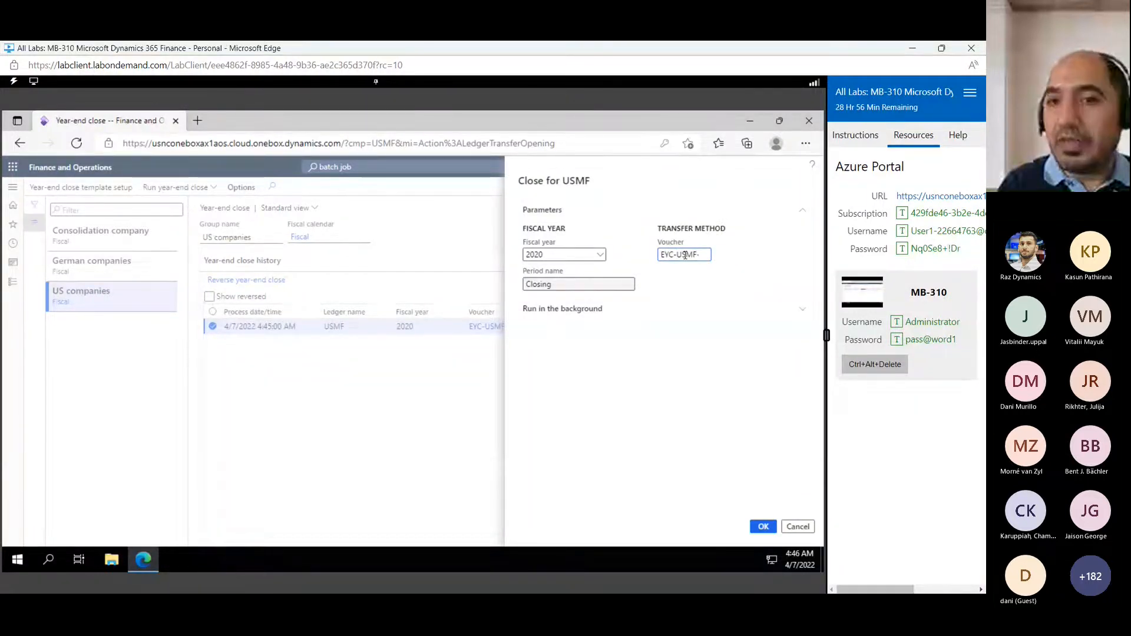
text(2020-2)
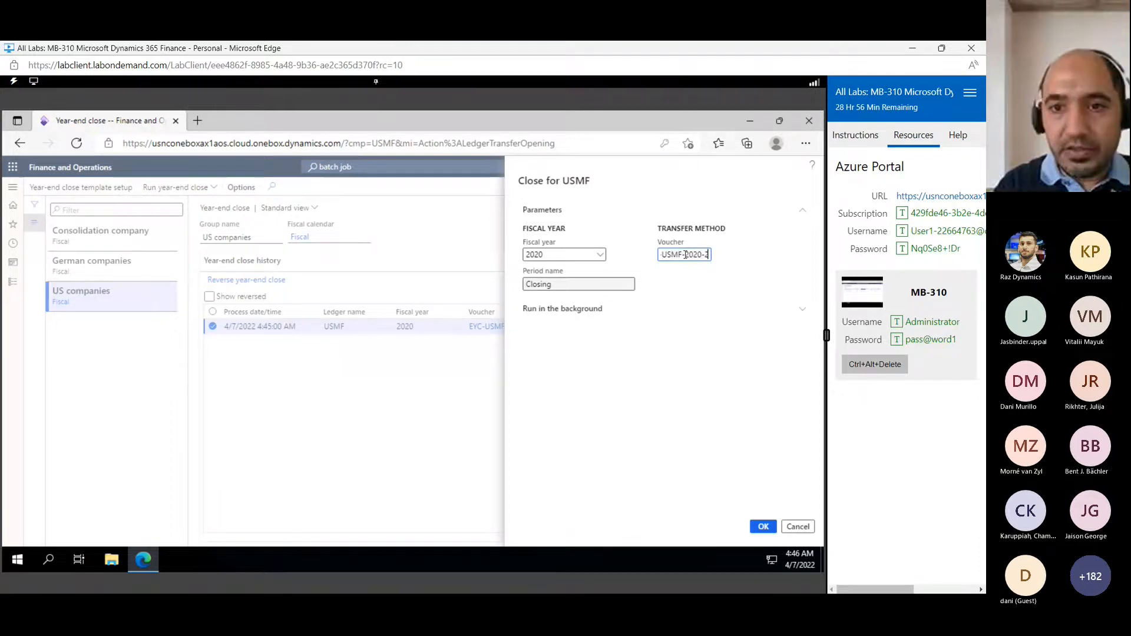
click(763, 526)
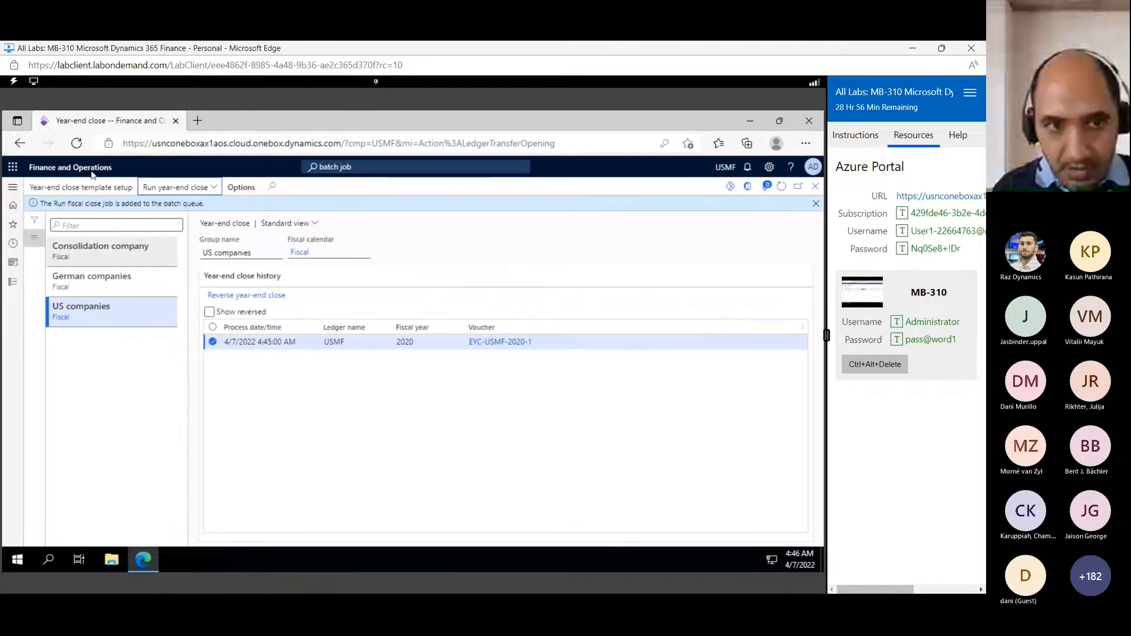
click(815, 203)
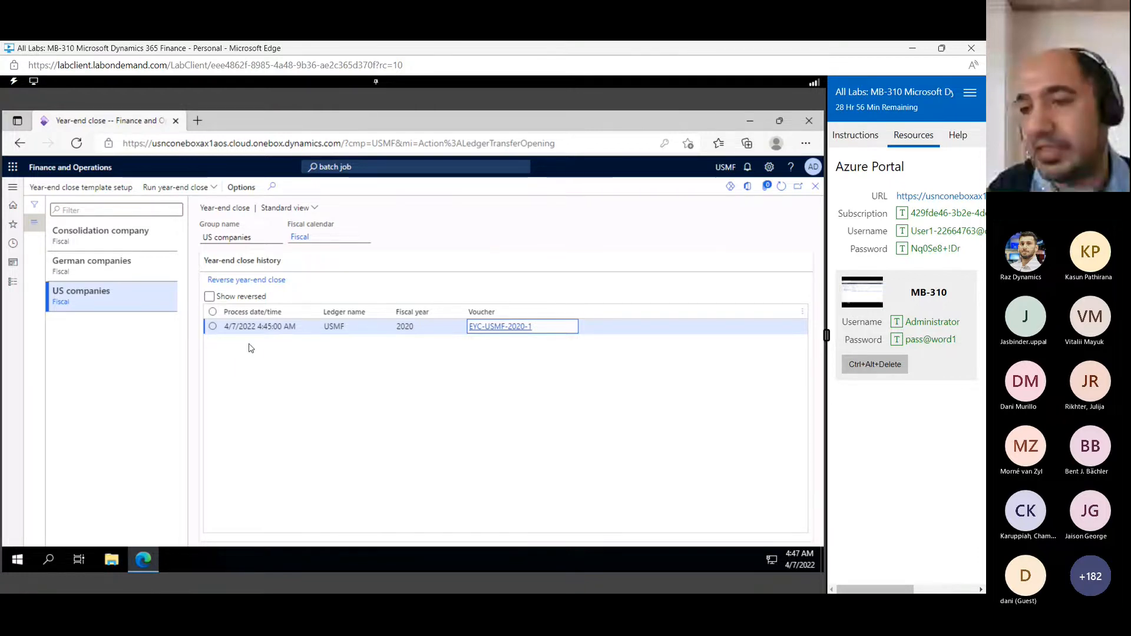
key(alt+Tab)
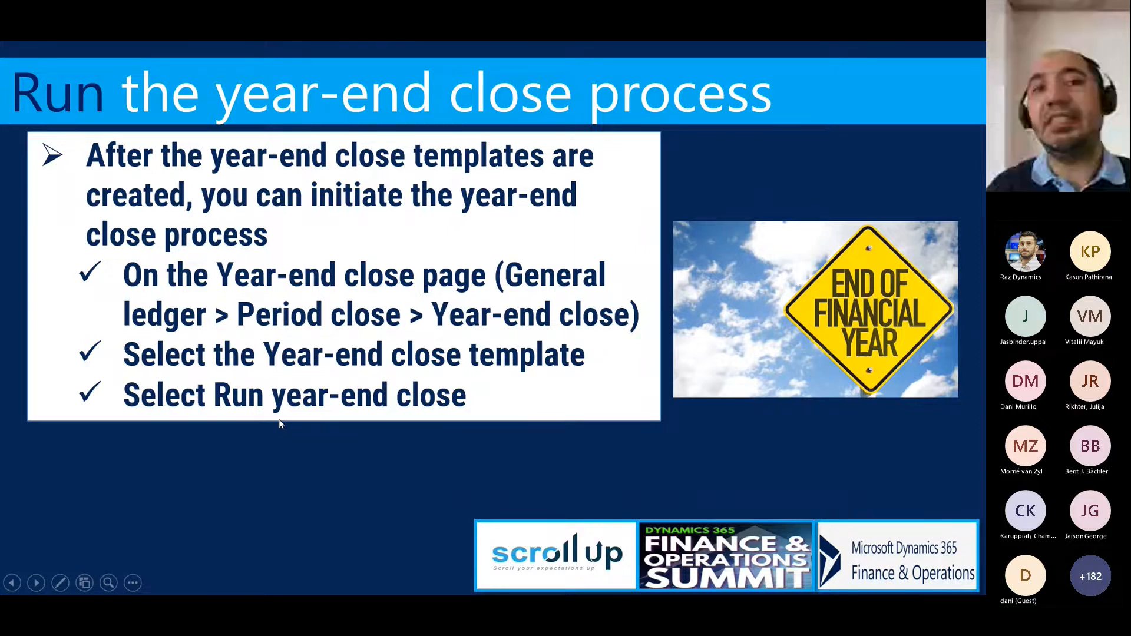
key(Right)
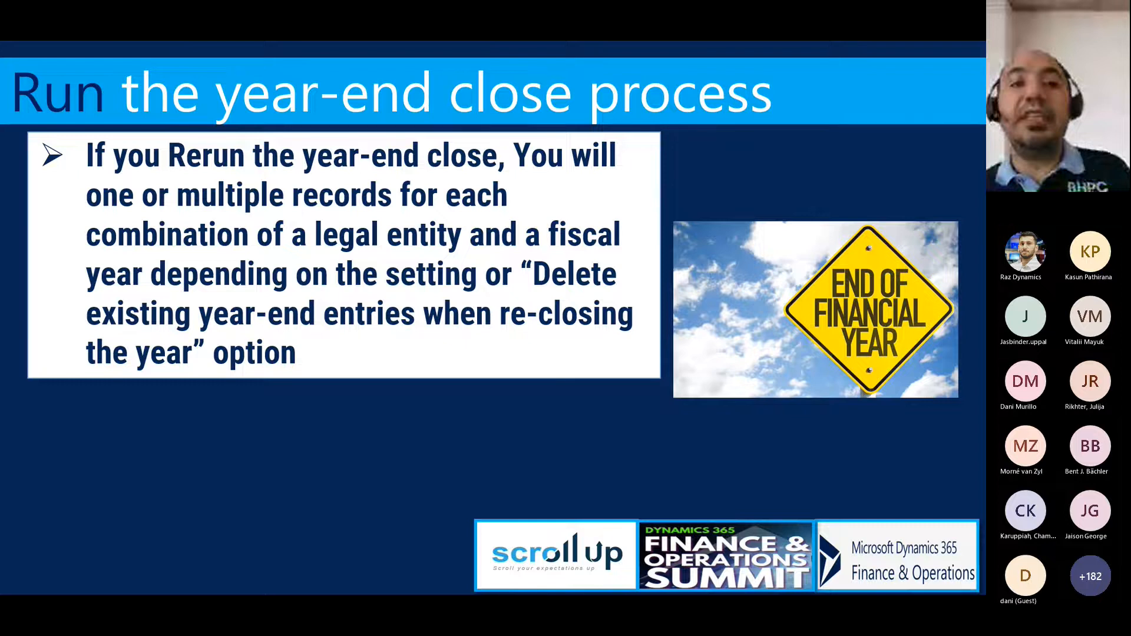
key(alt+Tab)
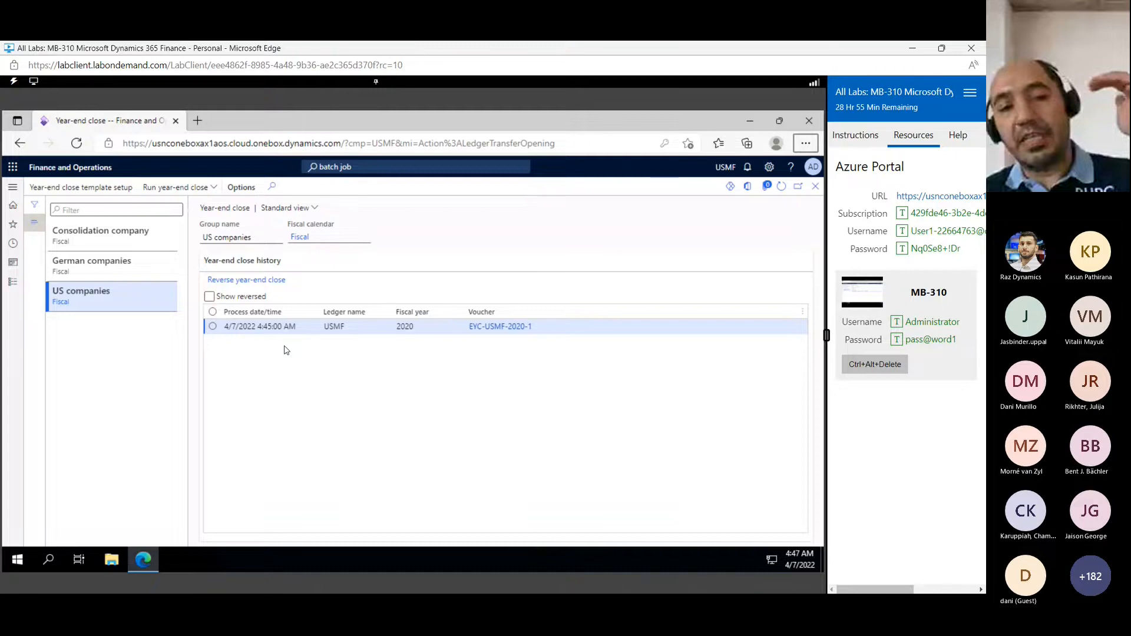
key(alt+Tab)
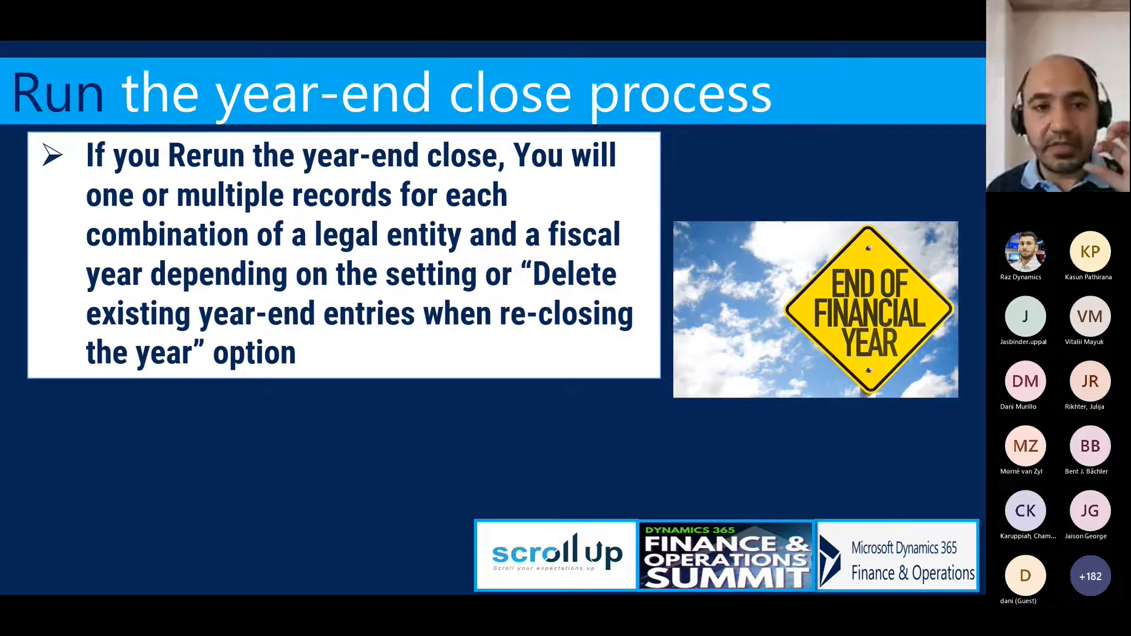
click(282, 447)
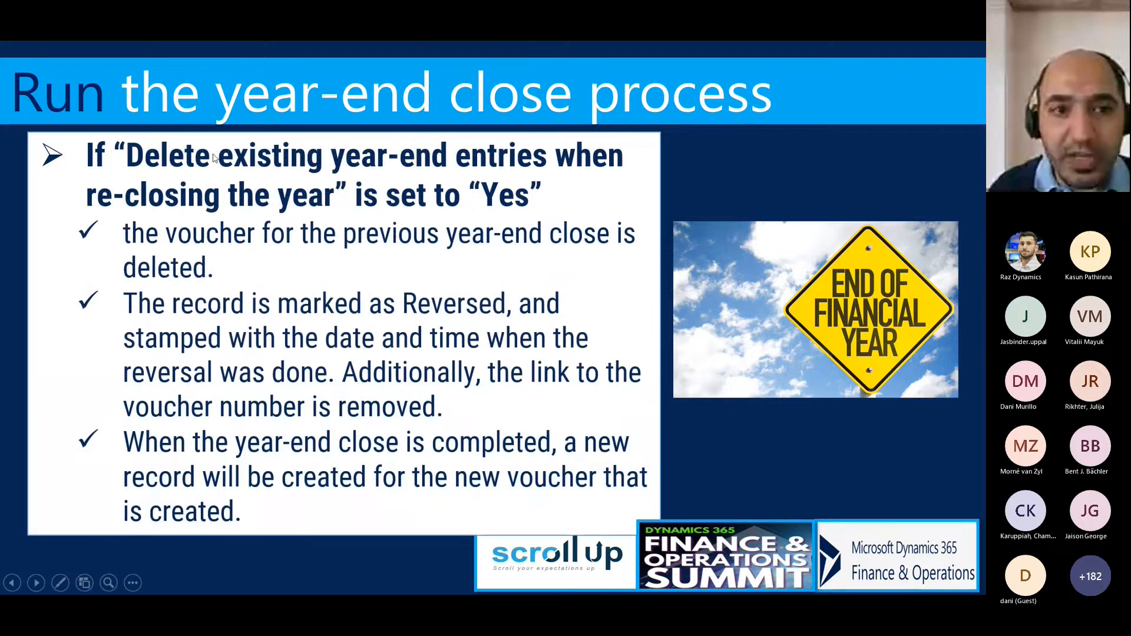